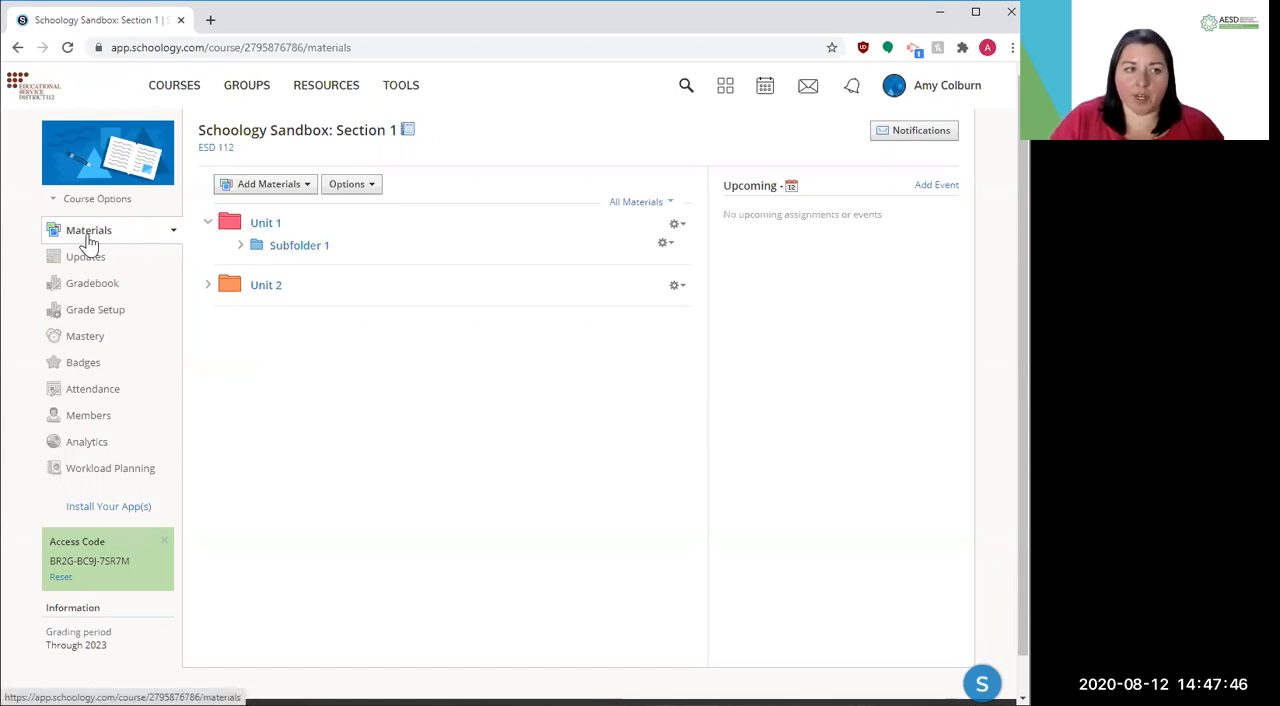
Examine the material types that can be added at course level and inside the Unit 1 folder below Subfolder 1
{"action": "left_click", "coordinate": [262, 190]}
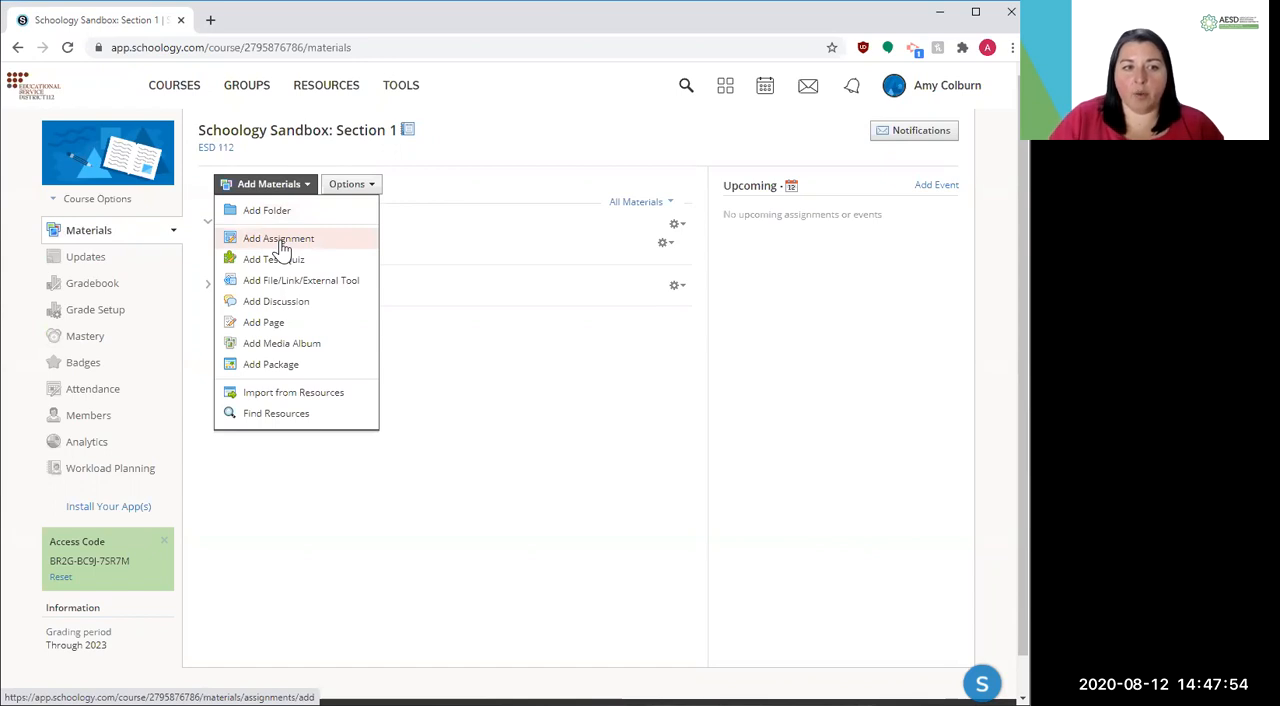
{"action": "left_click", "coordinate": [437, 480]}
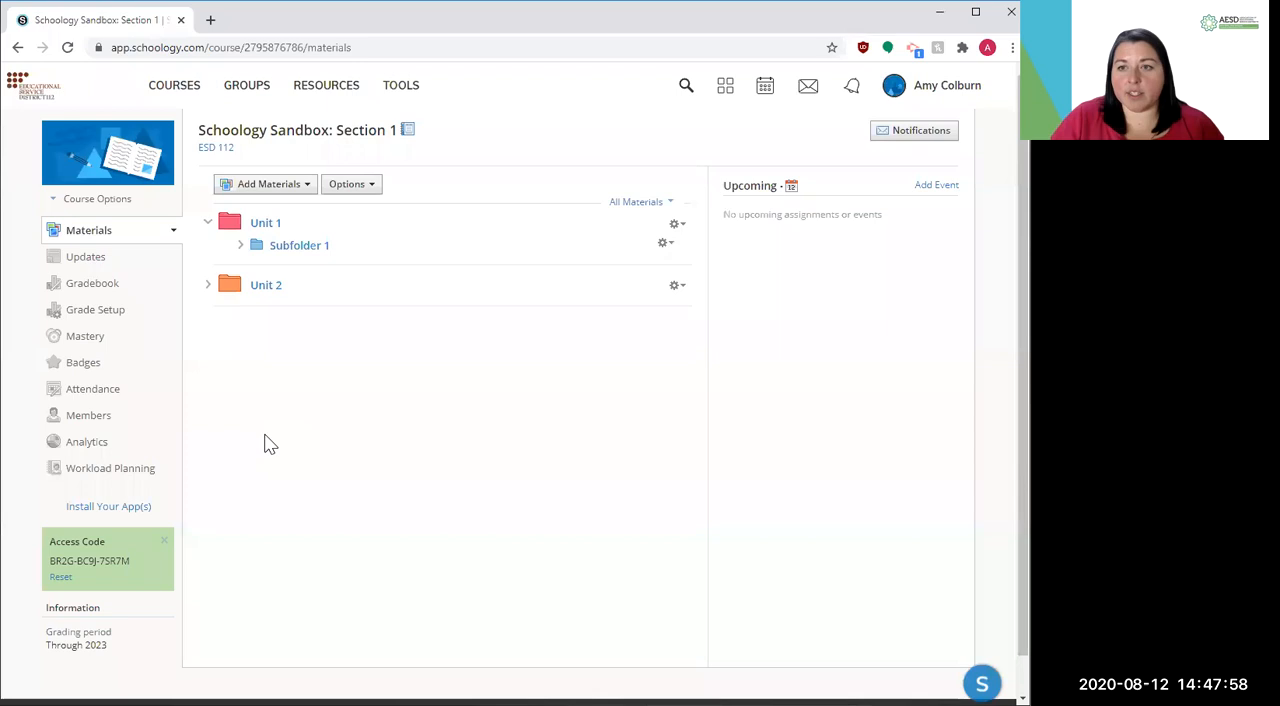
{"action": "left_click", "coordinate": [275, 188]}
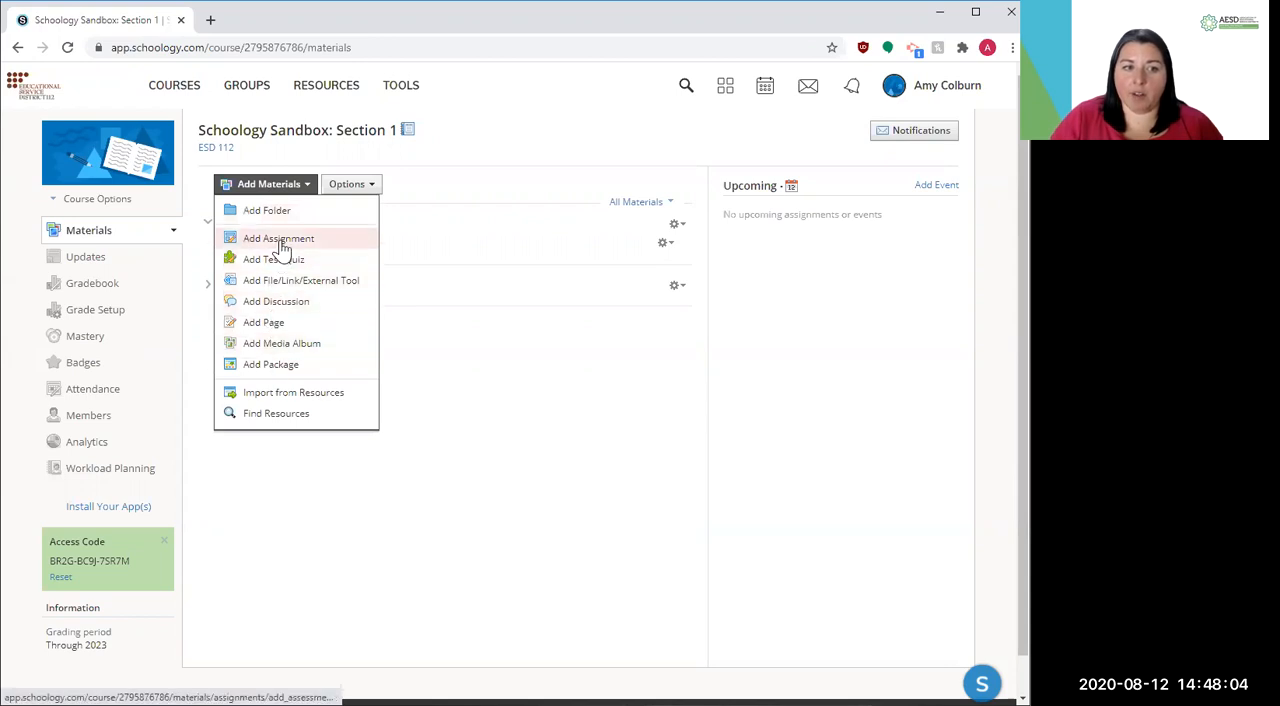
{"action": "left_click", "coordinate": [451, 384]}
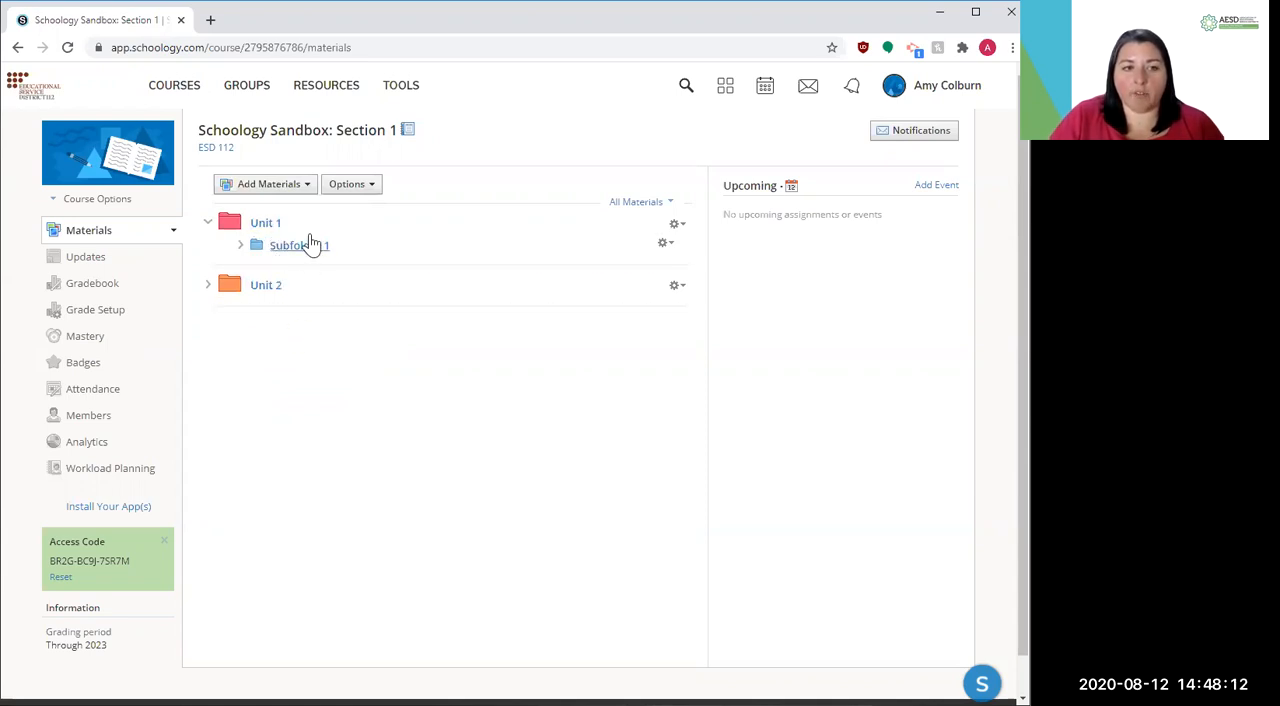
{"action": "mouse_move", "coordinate": [316, 242]}
{"action": "left_mouse_down"}
{"action": "mouse_move", "coordinate": [300, 334]}
{"action": "mouse_move", "coordinate": [316, 255]}
{"action": "left_mouse_up"}
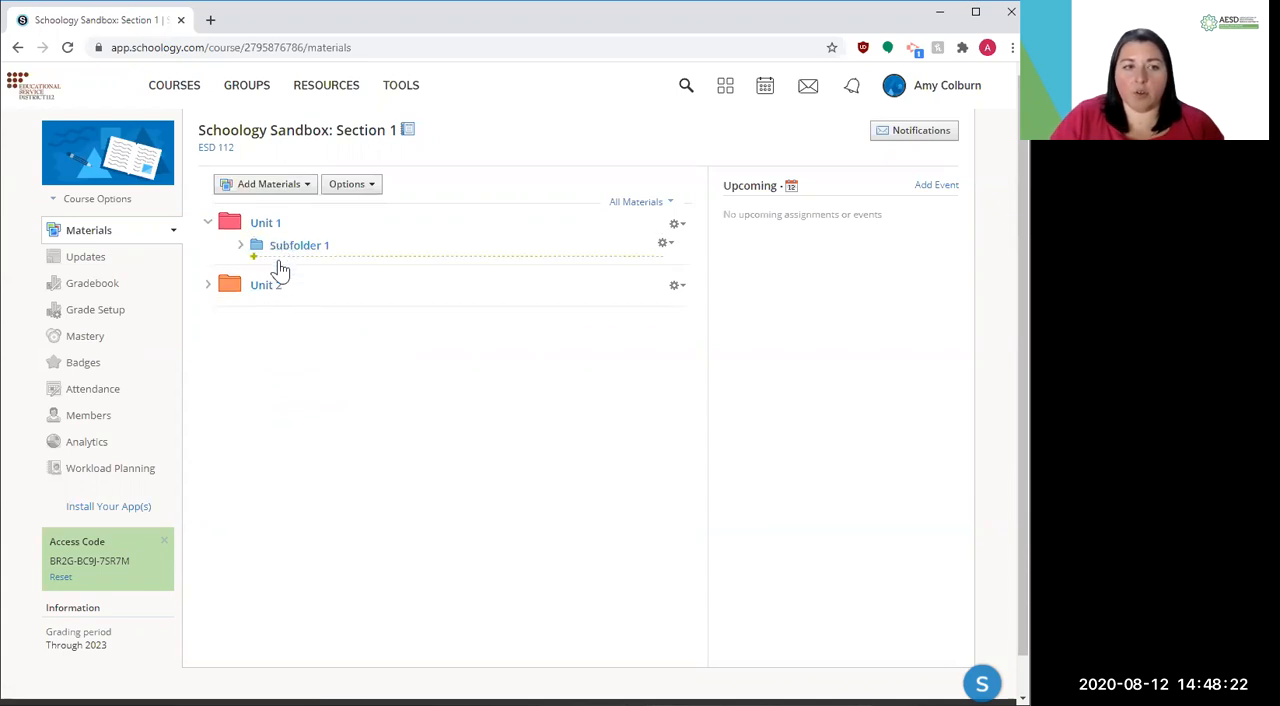
{"action": "left_click_drag", "start_coordinate": [282, 265], "coordinate": [282, 275]}
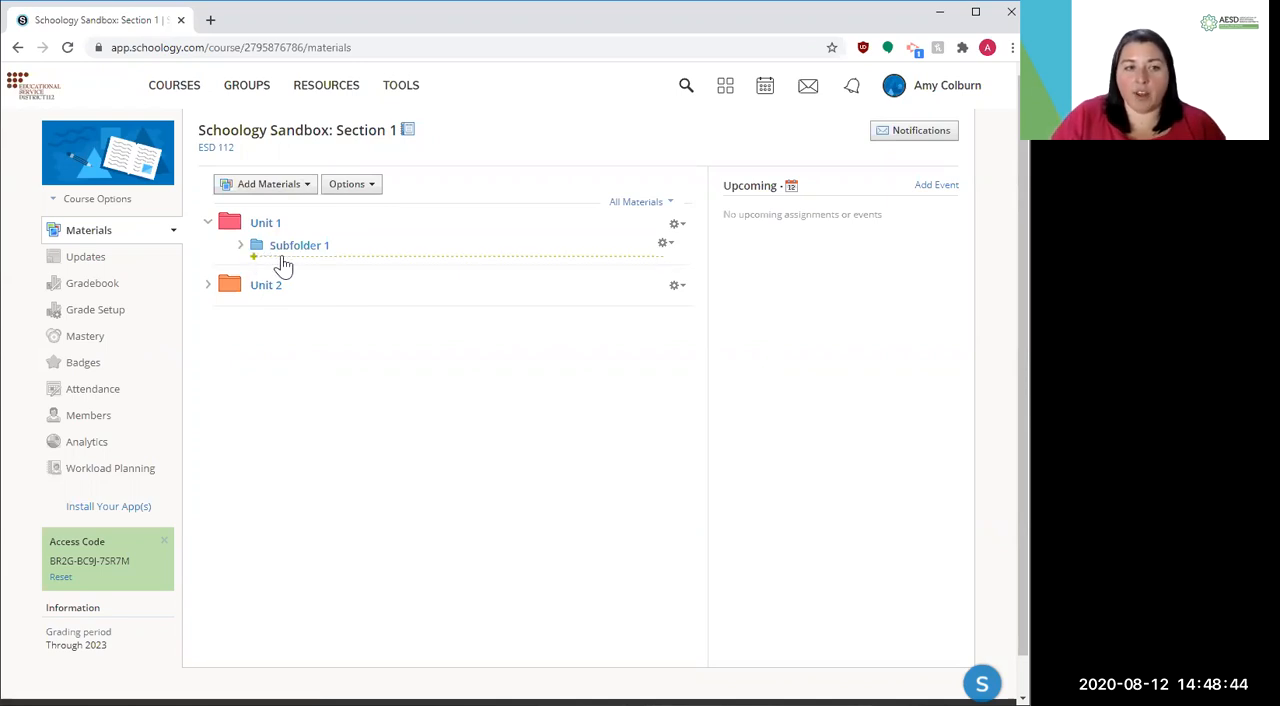
{"action": "left_click", "coordinate": [282, 257]}
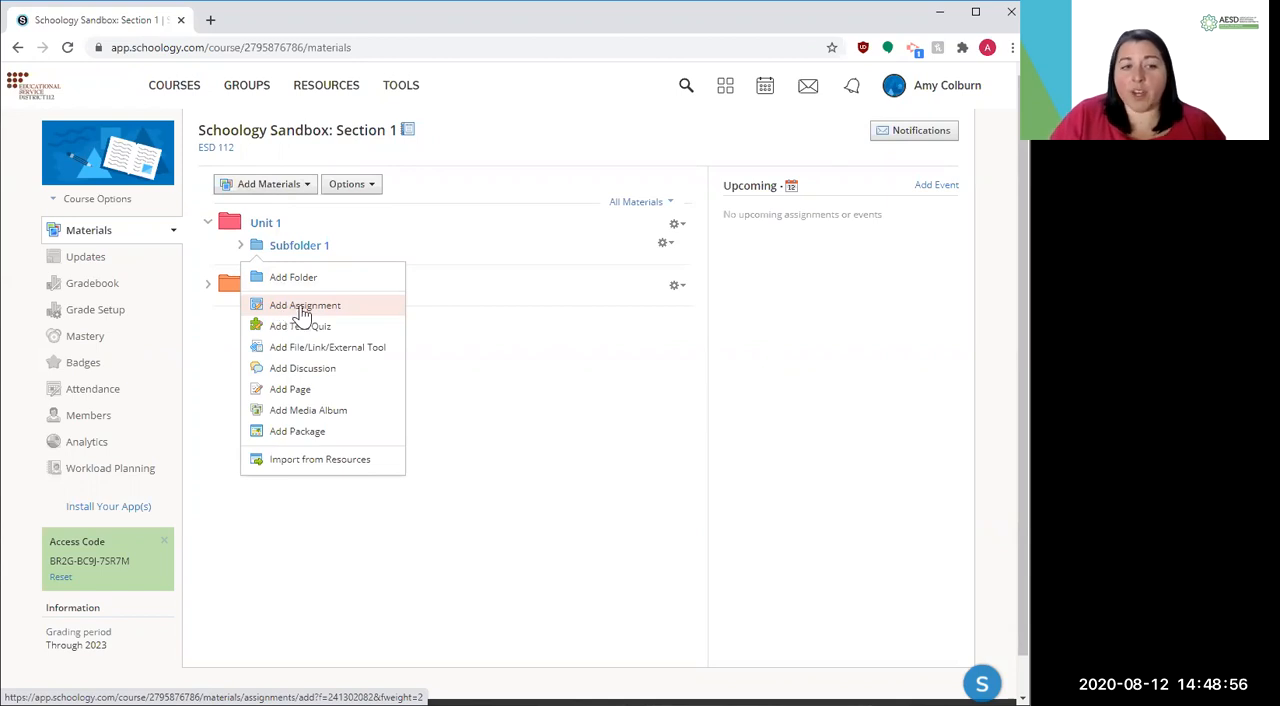
{"action": "left_click", "coordinate": [410, 360]}
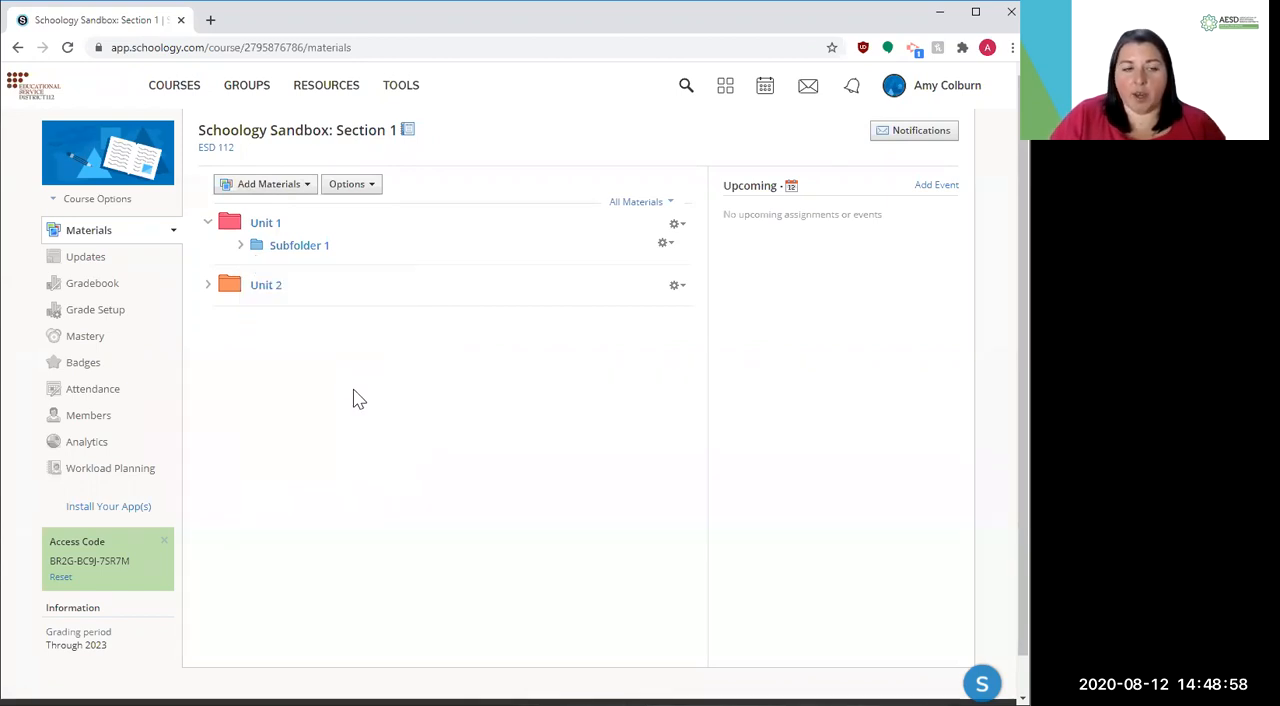
Start a new course assignment and name it "Get to know you"
{"action": "left_click", "coordinate": [274, 187]}
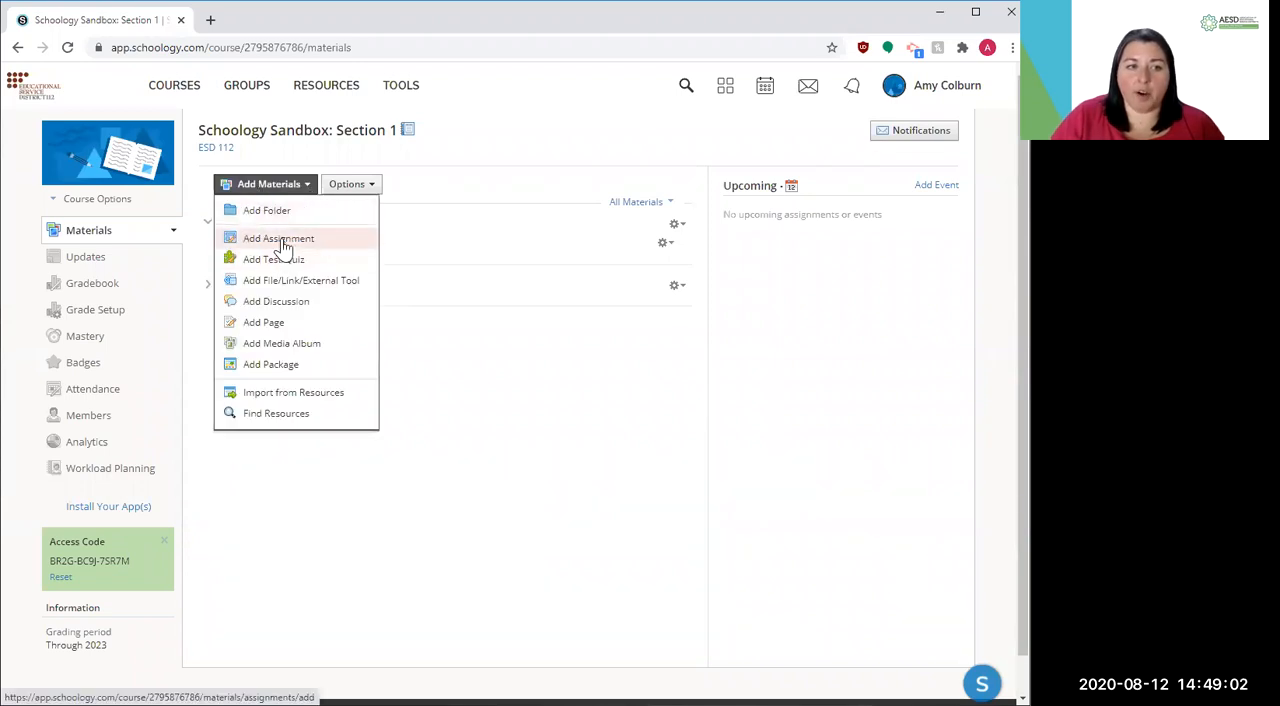
{"action": "left_click", "coordinate": [283, 240]}
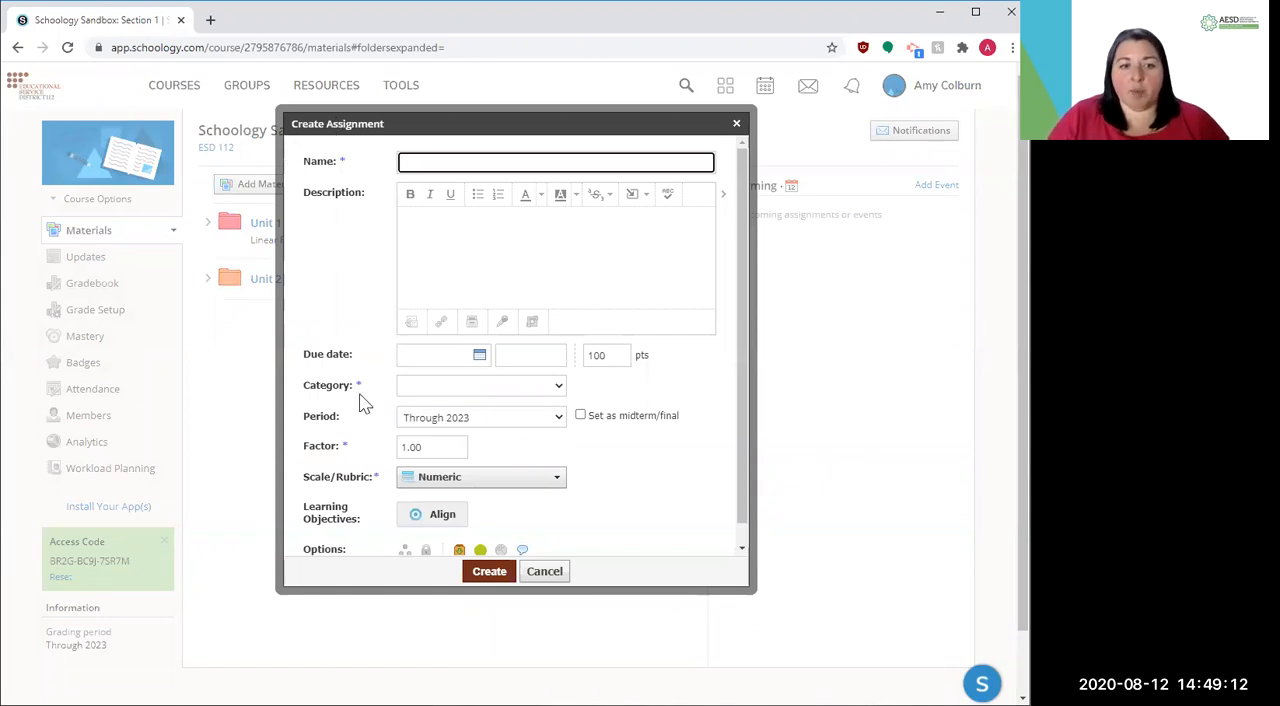
{"action": "scroll", "coordinate": [363, 402], "scroll_direction": "down", "scroll_amount": 1}
{"action": "scroll", "coordinate": [363, 402], "scroll_direction": "up", "scroll_amount": 1}
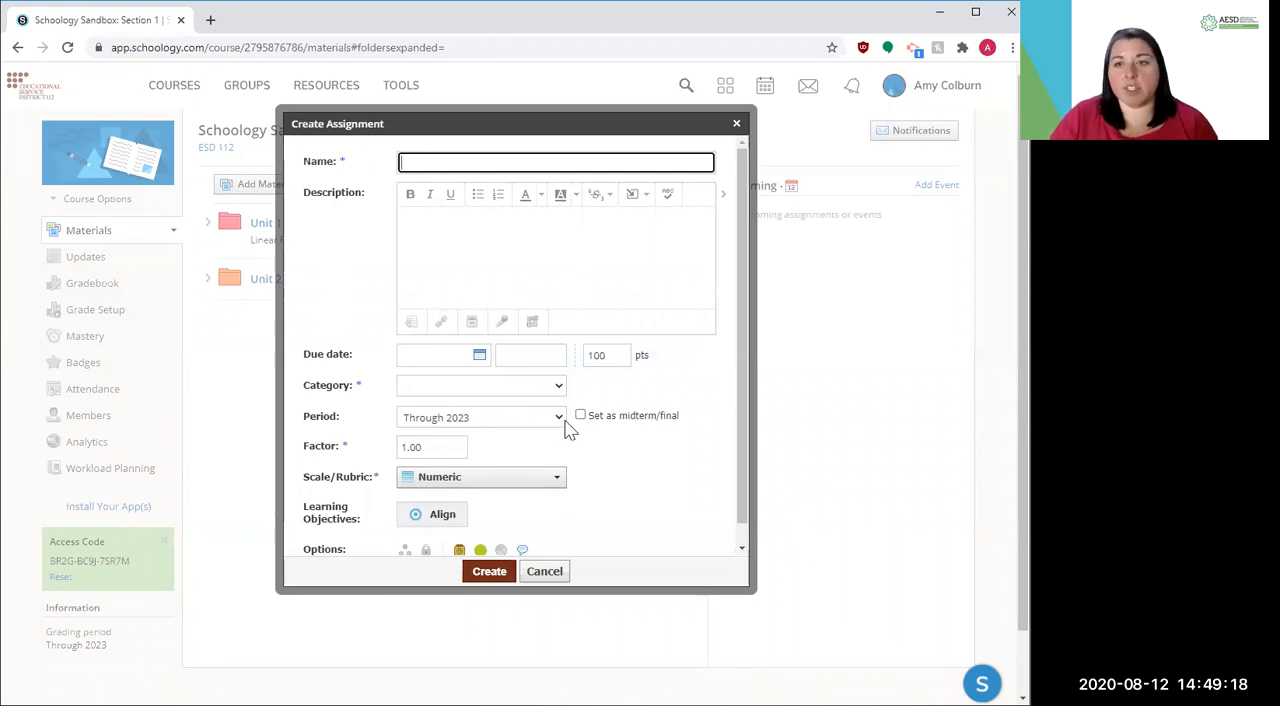
{"action": "left_click", "coordinate": [434, 164]}
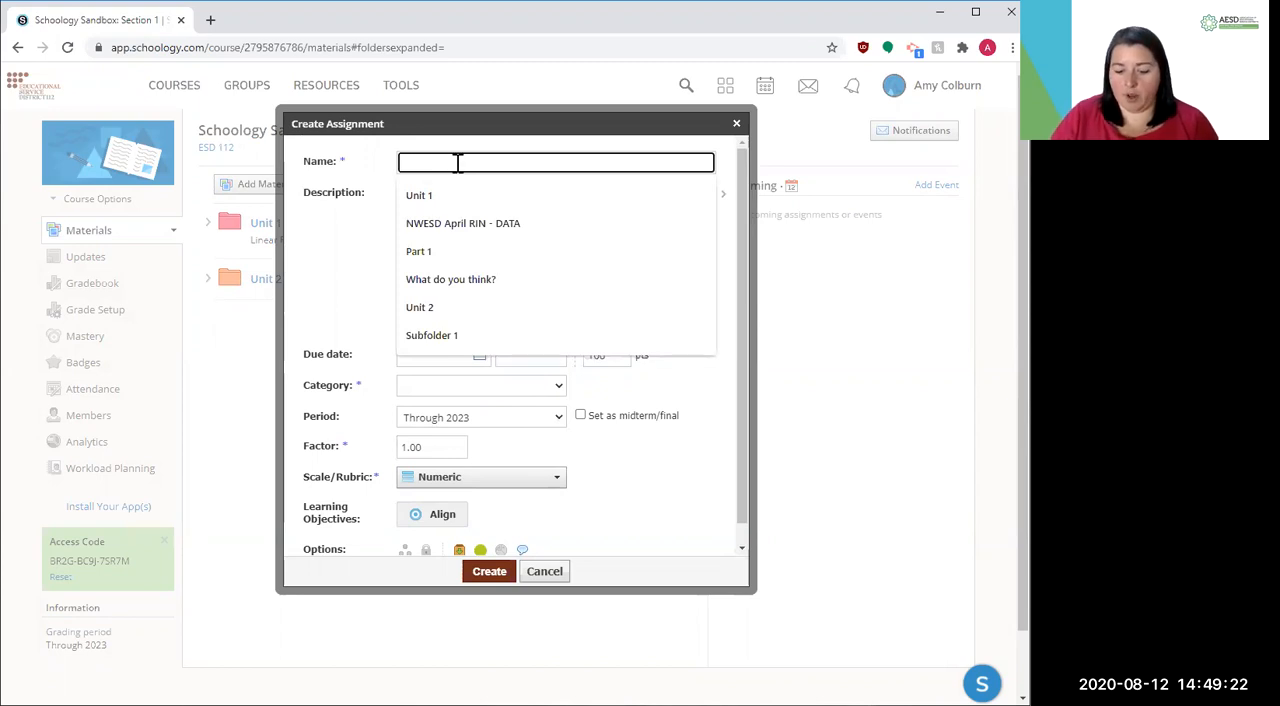
{"action": "type", "text": "Get to know you"}
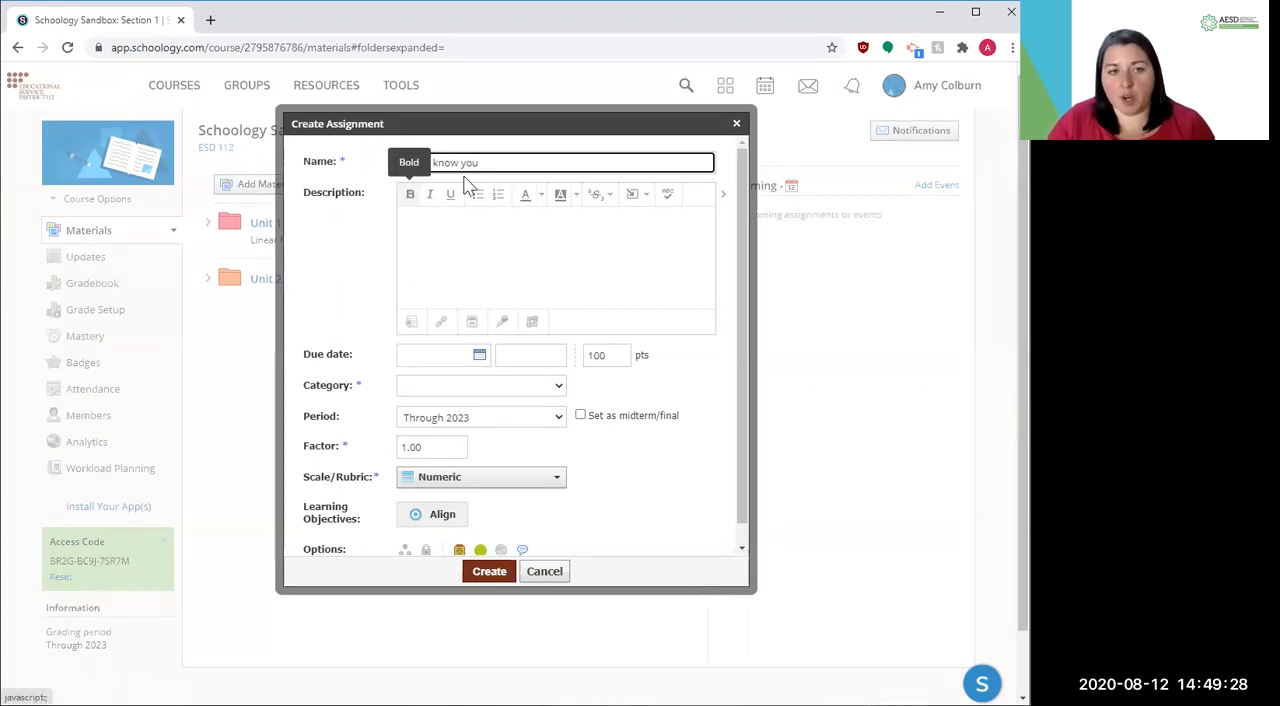
Enter the assignment description "Please create a video telling me about yourself."
{"action": "left_click", "coordinate": [420, 219]}
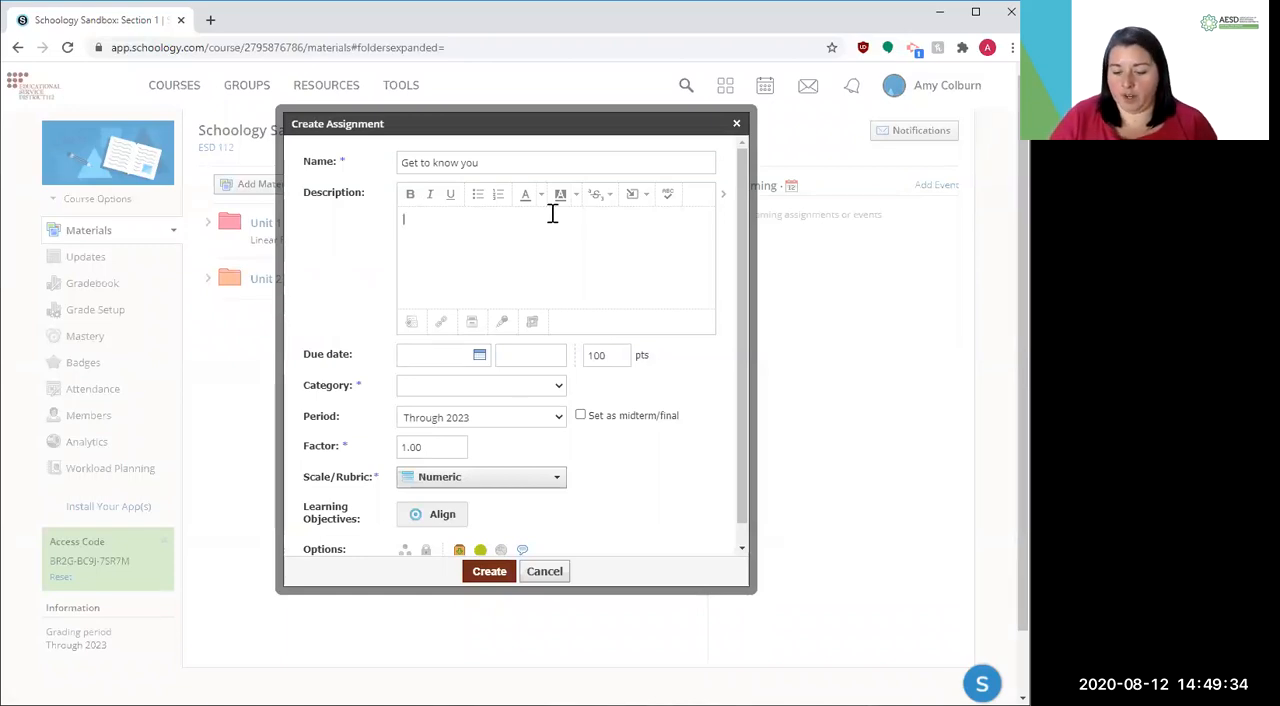
{"action": "type", "text": "Please create a video and subm"}
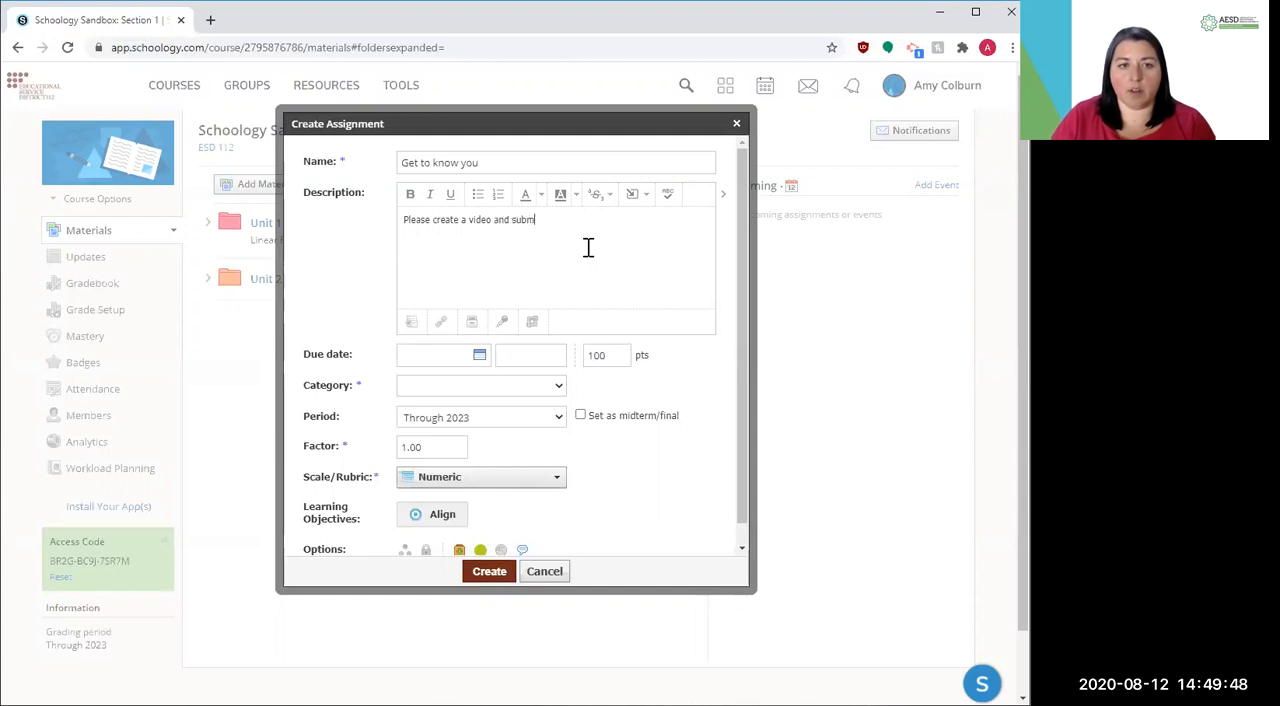
{"action": "key", "text": "BackSpace"}
{"action": "key", "text": "BackSpace"}
{"action": "key", "text": "BackSpace"}
{"action": "key", "text": "BackSpace"}
{"action": "key", "text": "BackSpace"}
{"action": "key", "text": "BackSpace"}
{"action": "key", "text": "BackSpace"}
{"action": "key", "text": "BackSpace"}
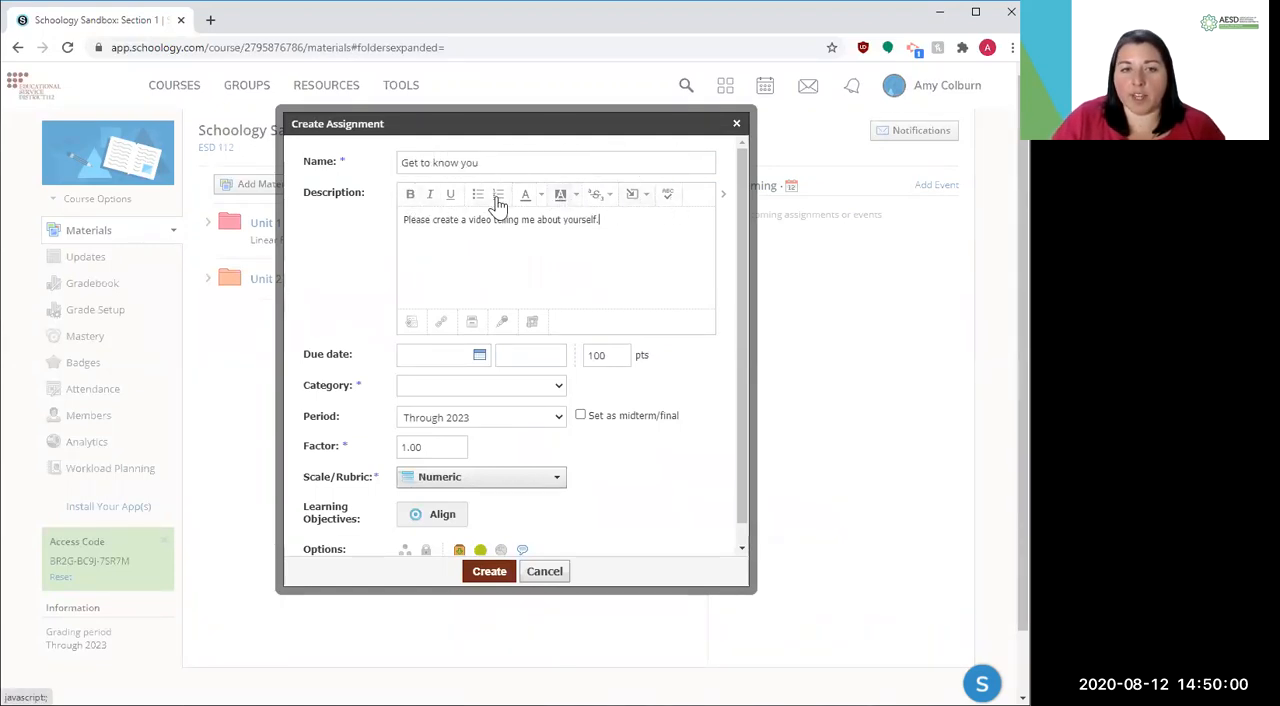
Review the content types that can be inserted in the description and expand the editor to its full formatting options
{"action": "left_click", "coordinate": [634, 200]}
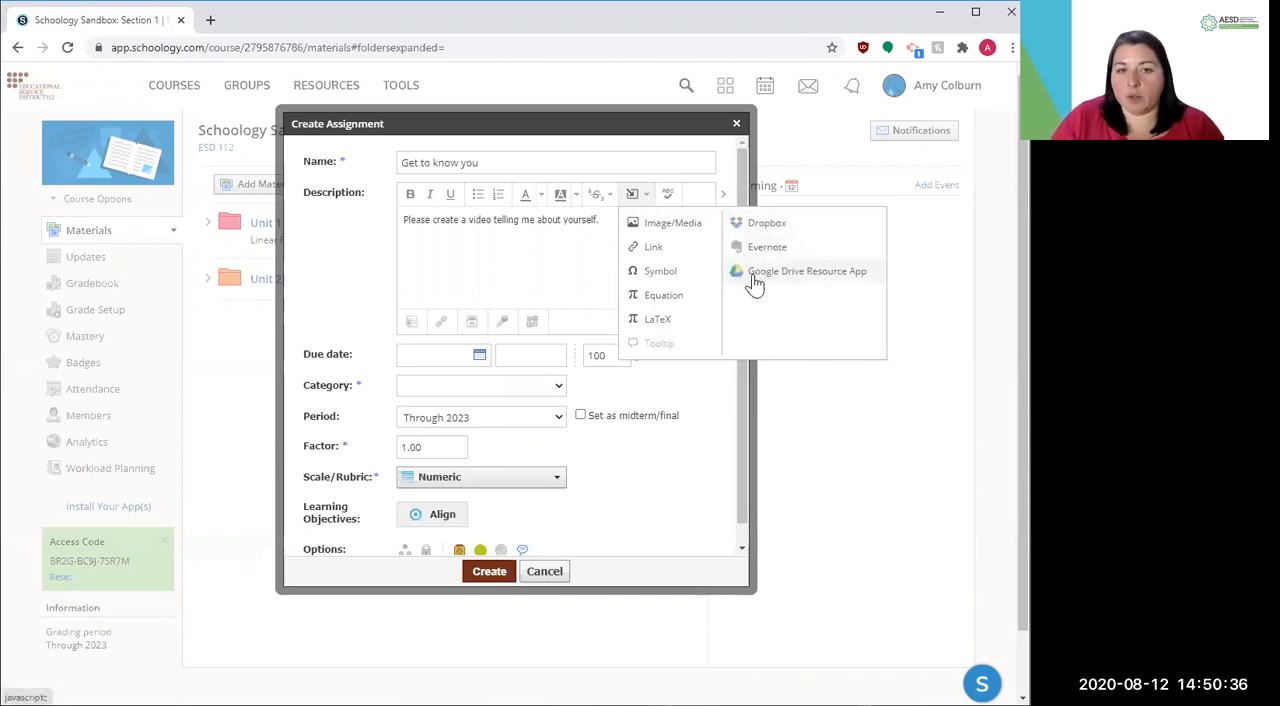
{"action": "left_click", "coordinate": [636, 200]}
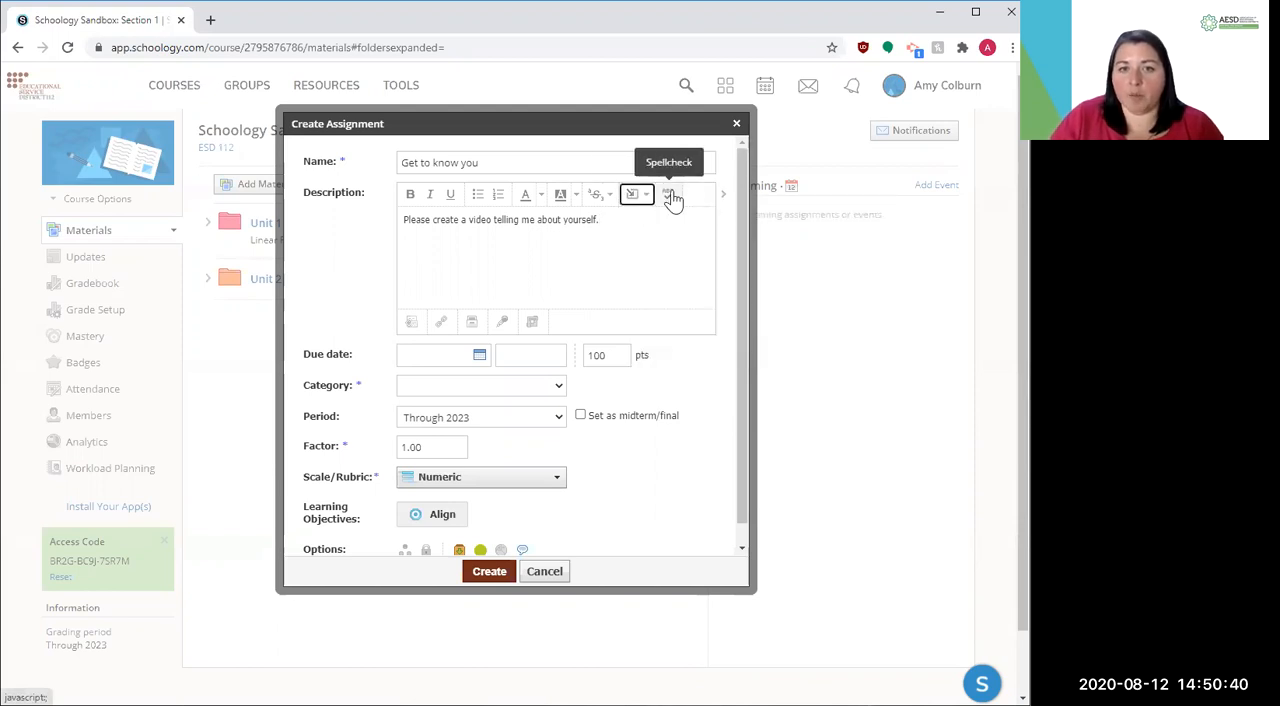
{"action": "left_click", "coordinate": [725, 200]}
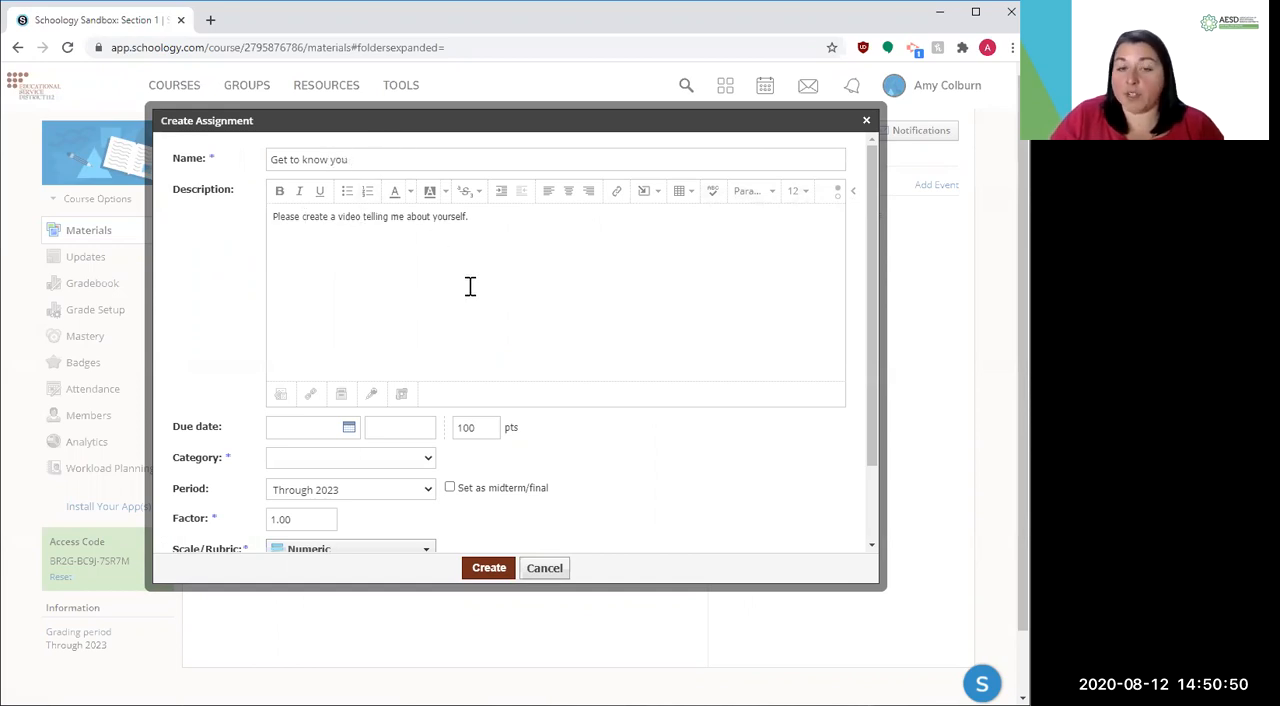
Set the assignment's due date to September 11, 2020, without a time, and its points to 10
{"action": "scroll", "coordinate": [470, 287], "scroll_direction": "down", "scroll_amount": 2}
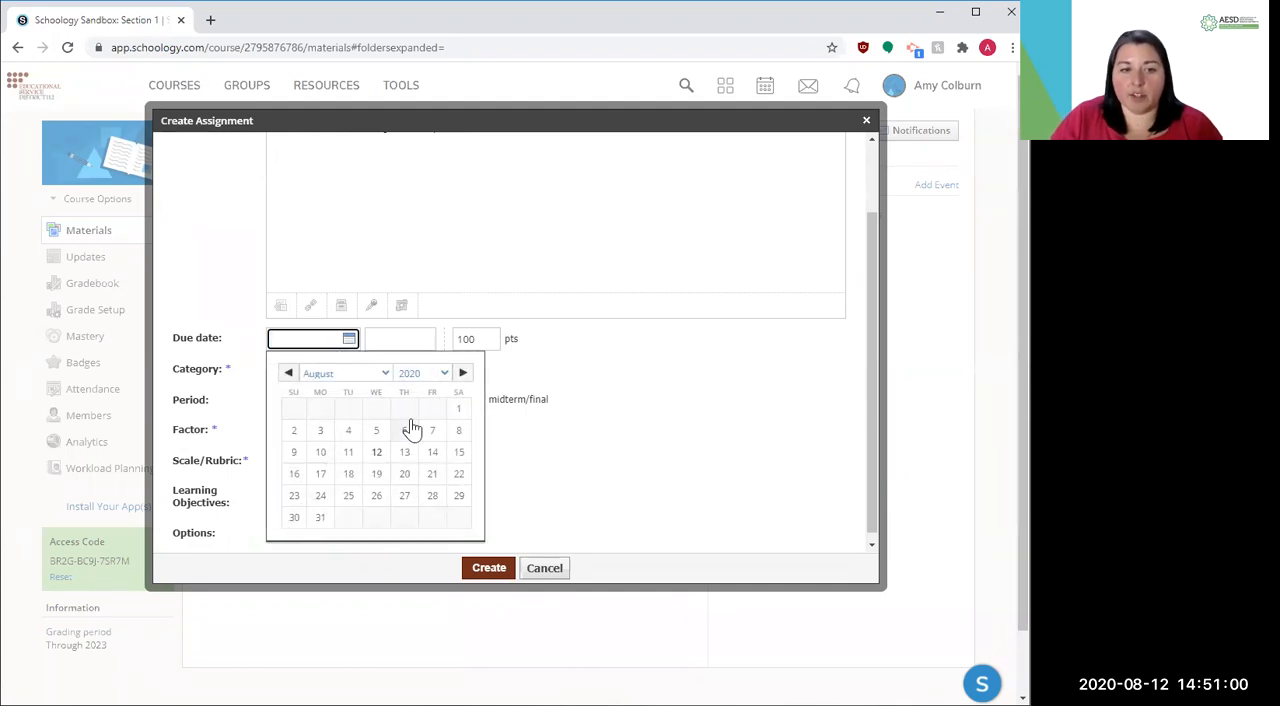
{"action": "left_click", "coordinate": [384, 376]}
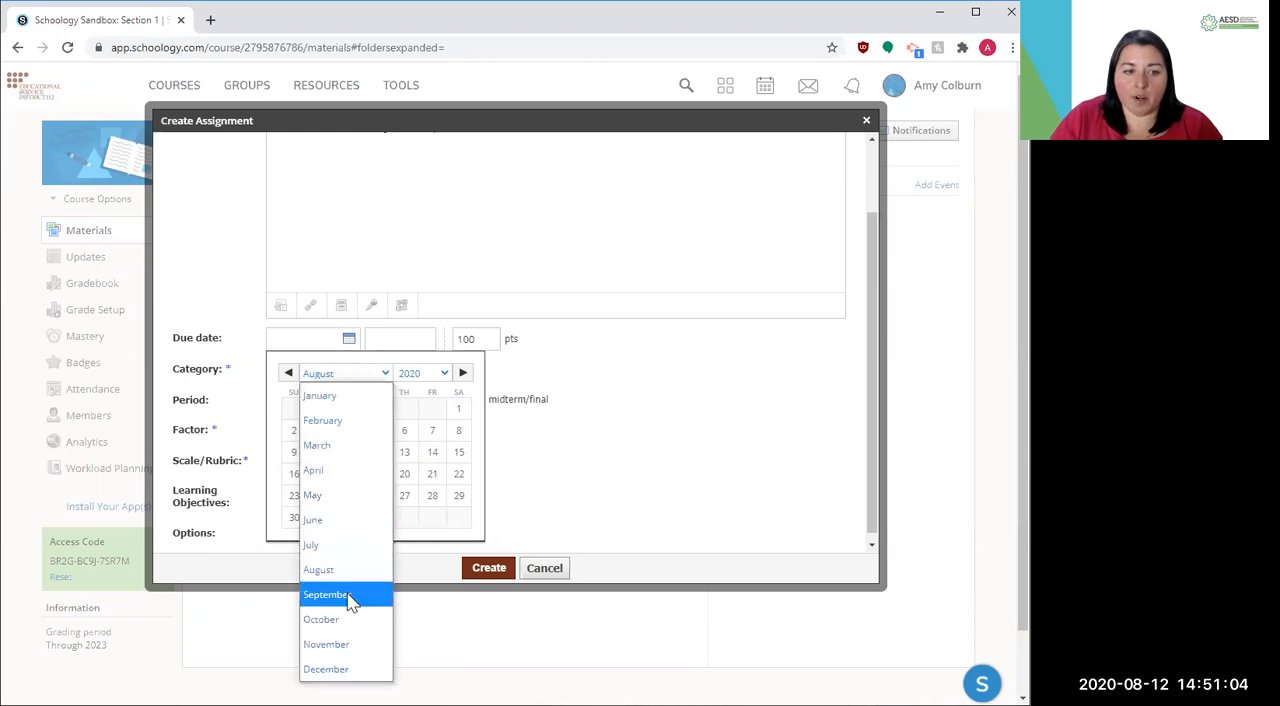
{"action": "left_click", "coordinate": [348, 595]}
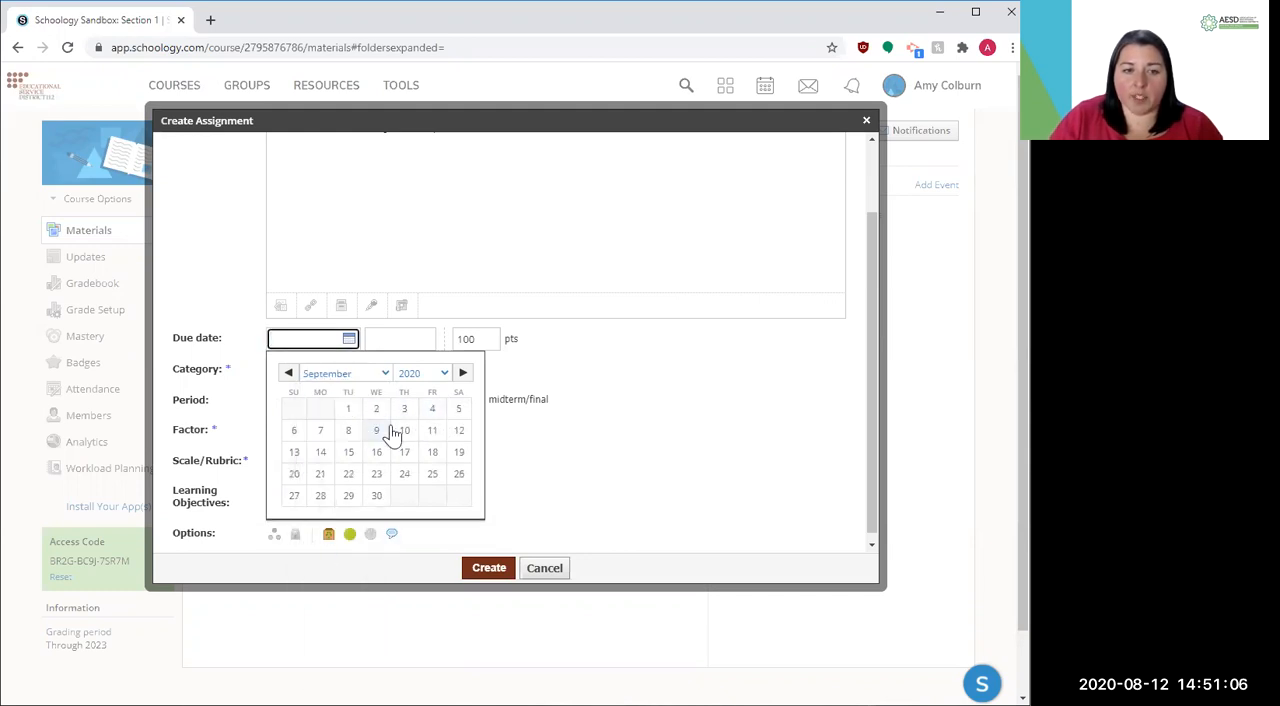
{"action": "left_click", "coordinate": [432, 430]}
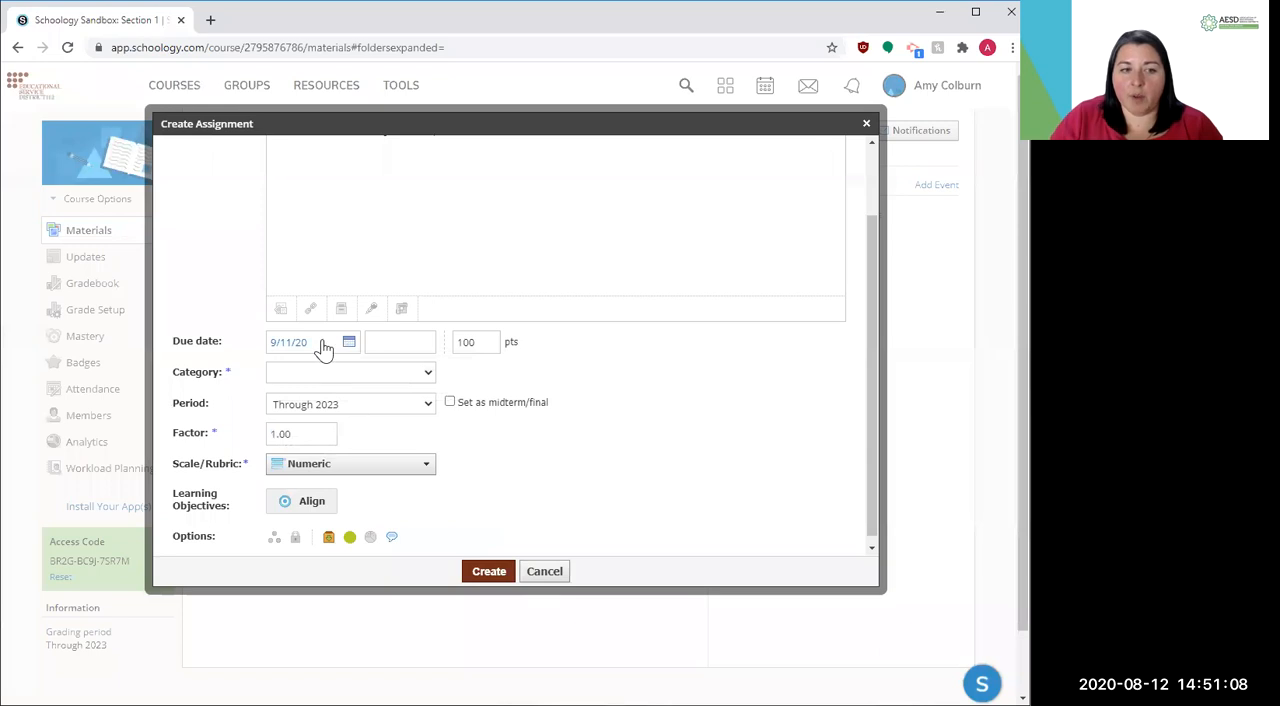
{"action": "left_click", "coordinate": [395, 351]}
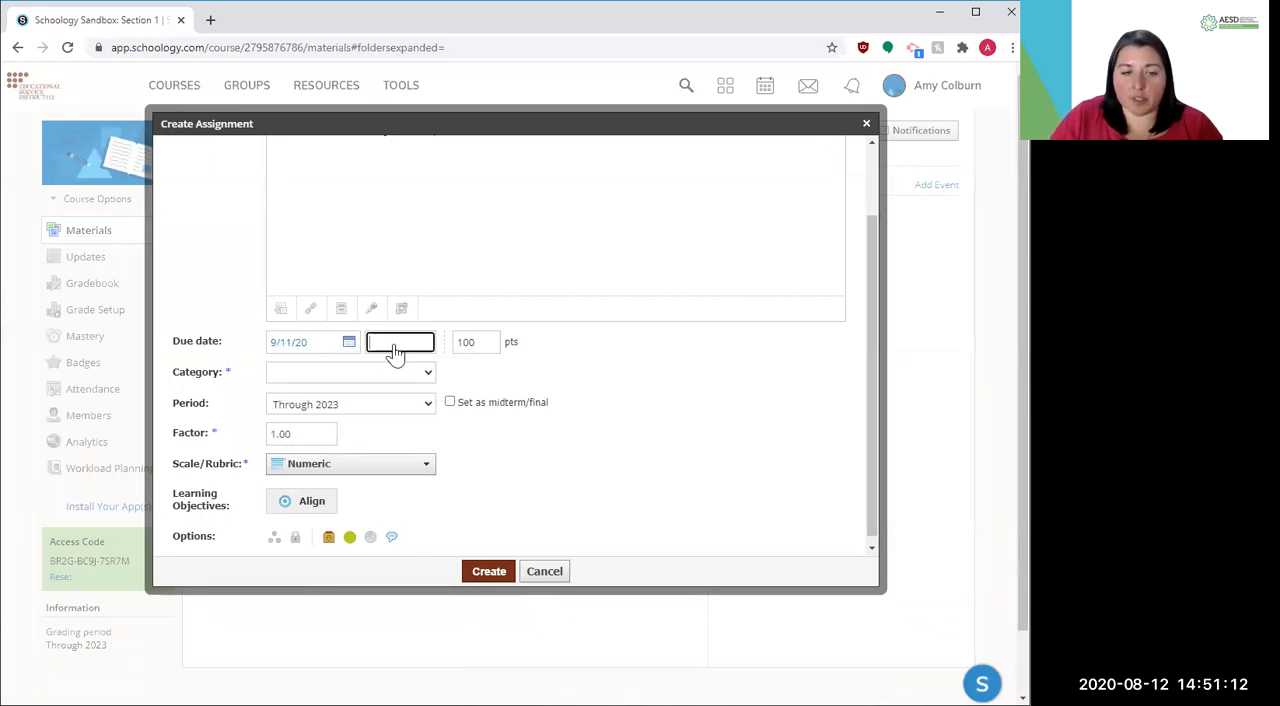
{"action": "left_click", "coordinate": [485, 342]}
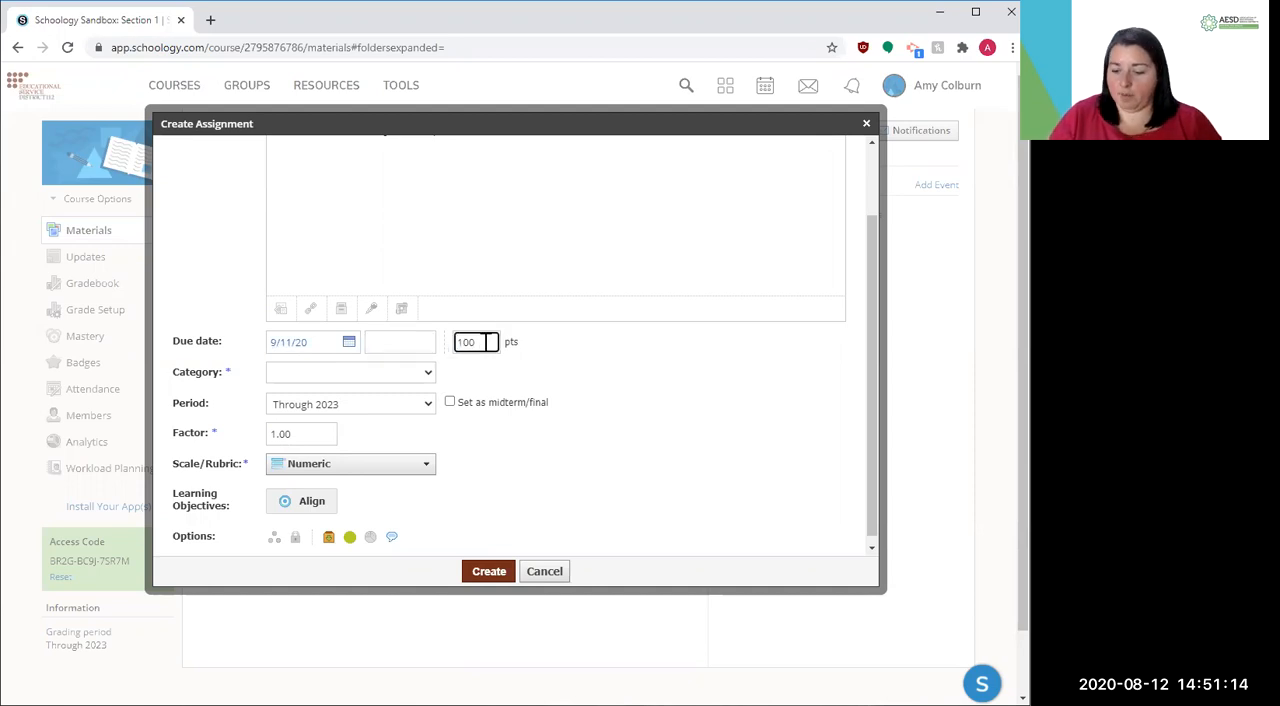
Set the assignment's category to (Ungraded) and check the other category options
{"action": "left_click", "coordinate": [337, 378]}
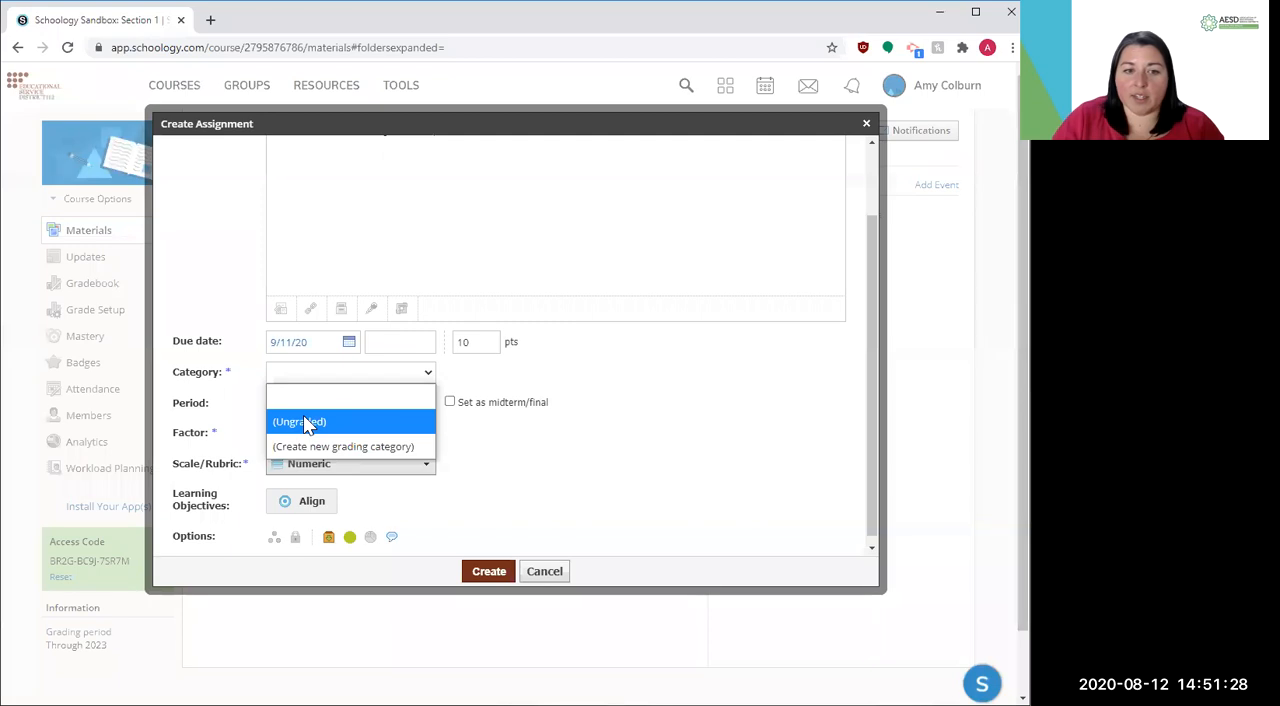
{"action": "left_click", "coordinate": [307, 425]}
{"action": "left_click", "coordinate": [370, 376]}
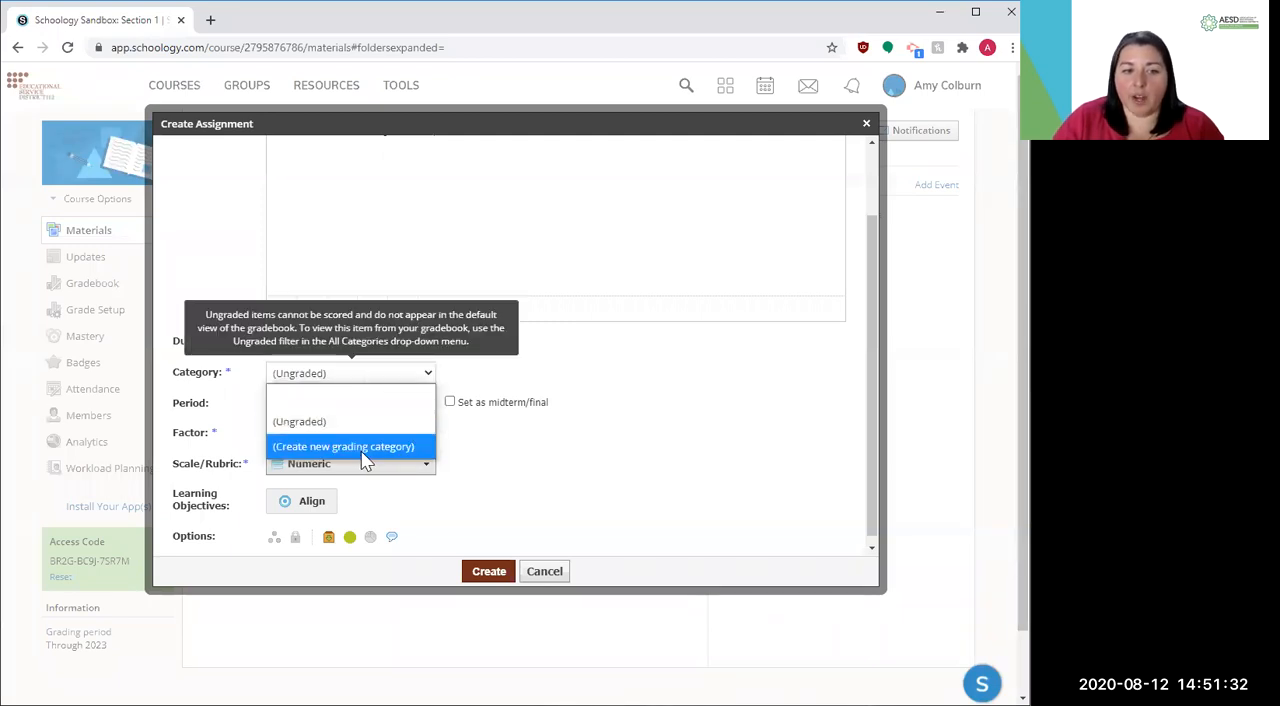
{"action": "left_click", "coordinate": [491, 432]}
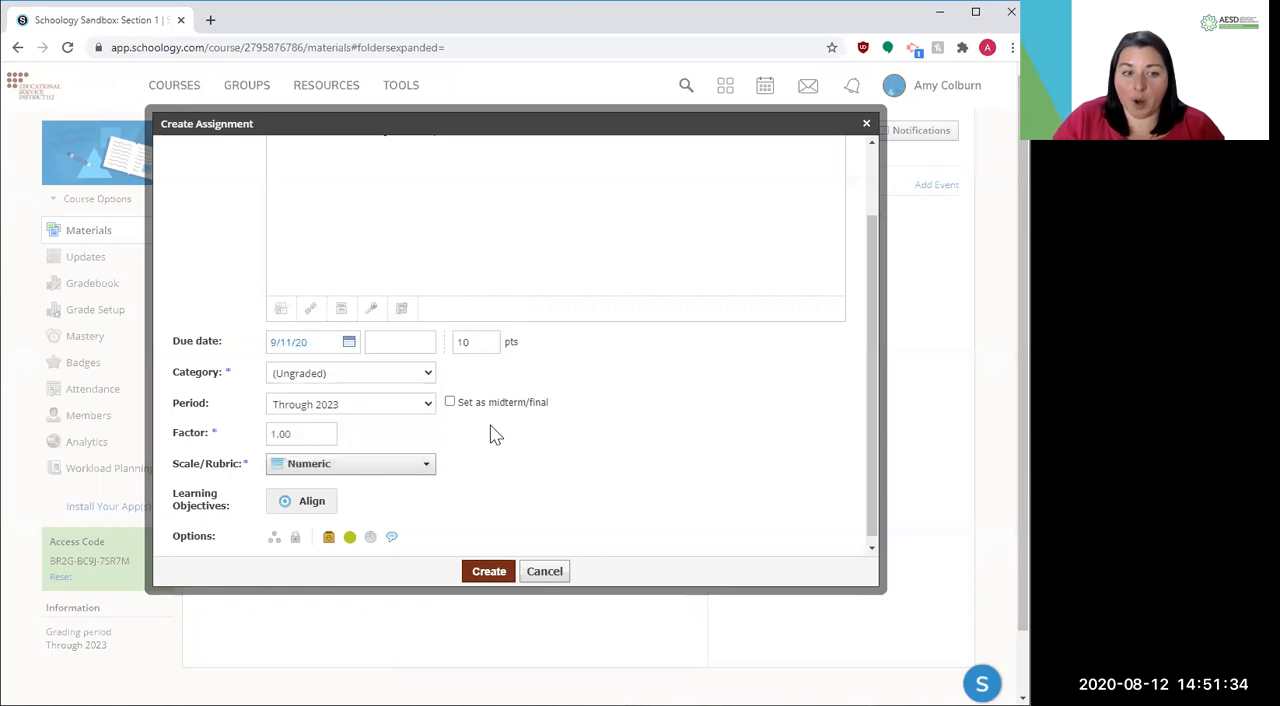
{"action": "mouse_move", "coordinate": [297, 380]}
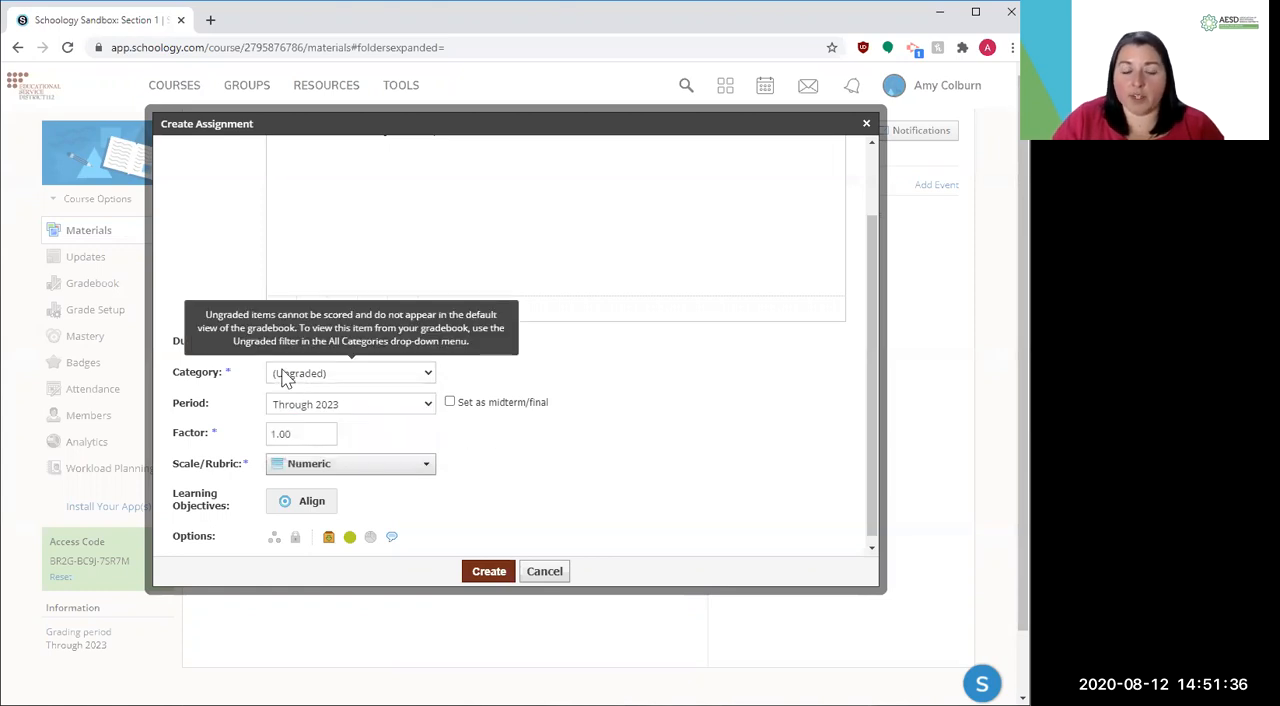
{"action": "left_click", "coordinate": [352, 375]}
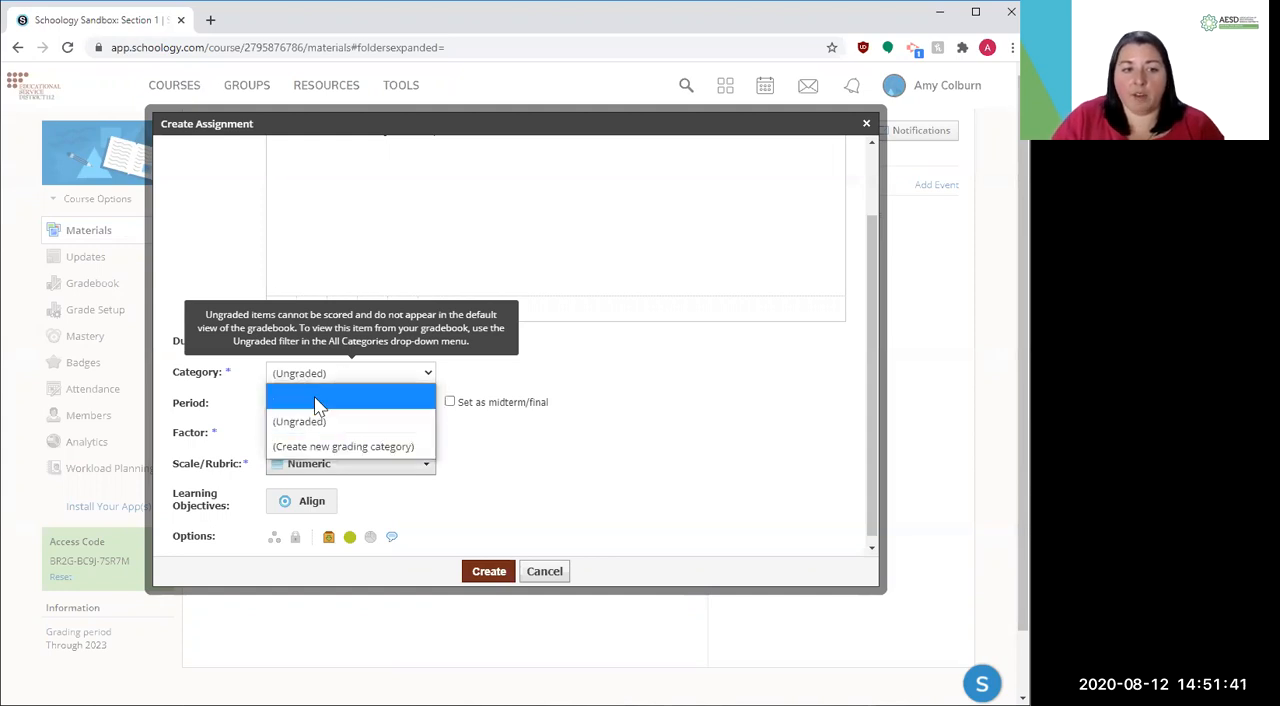
{"action": "left_click", "coordinate": [348, 444]}
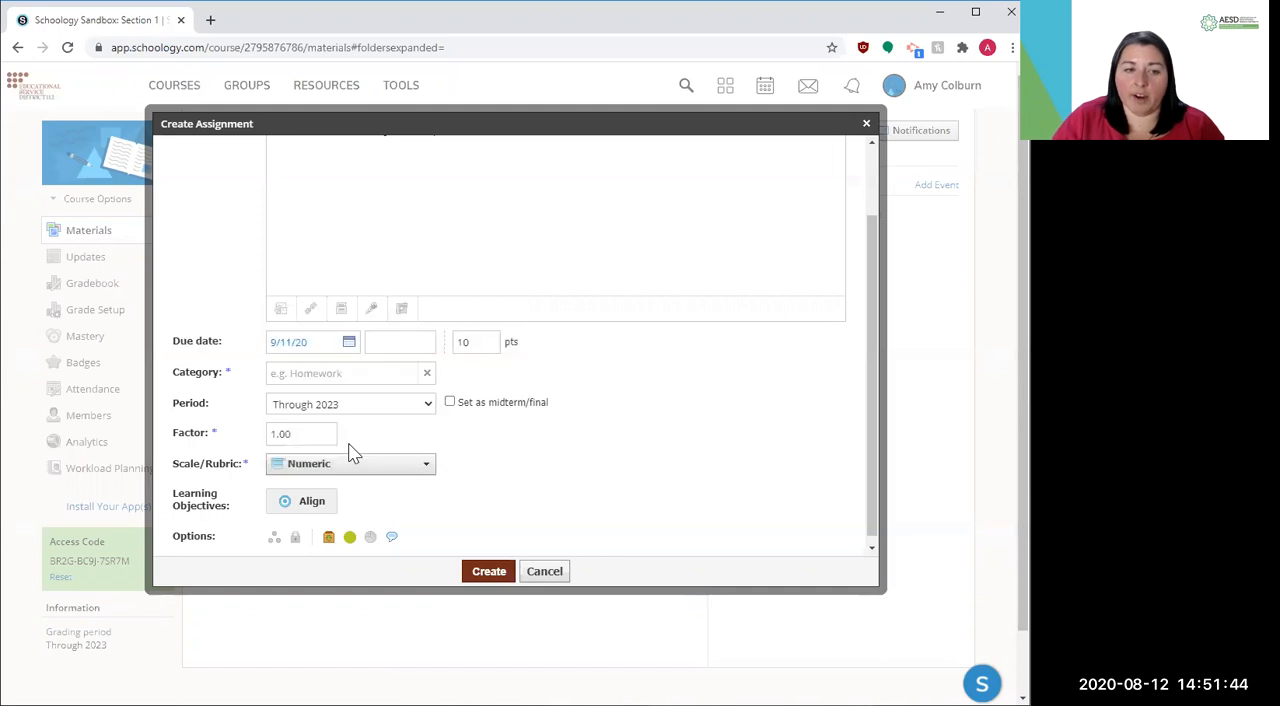
{"action": "left_click", "coordinate": [298, 373]}
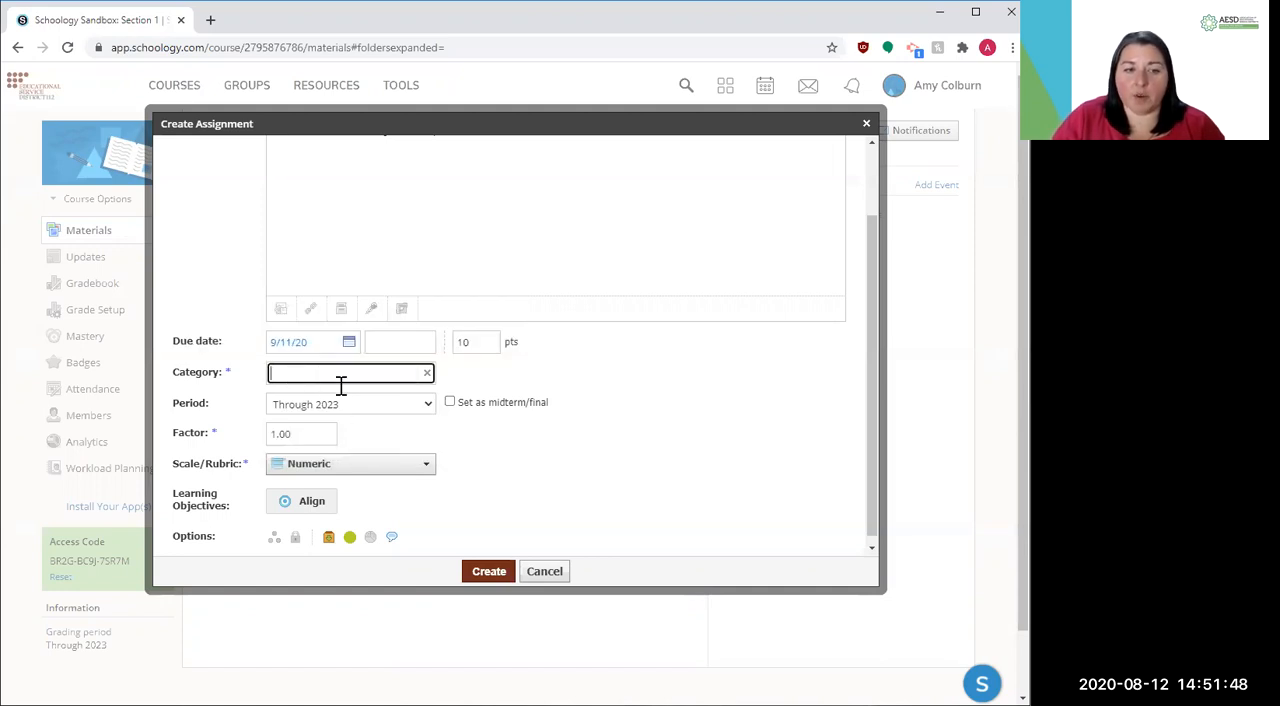
{"action": "left_click", "coordinate": [427, 373]}
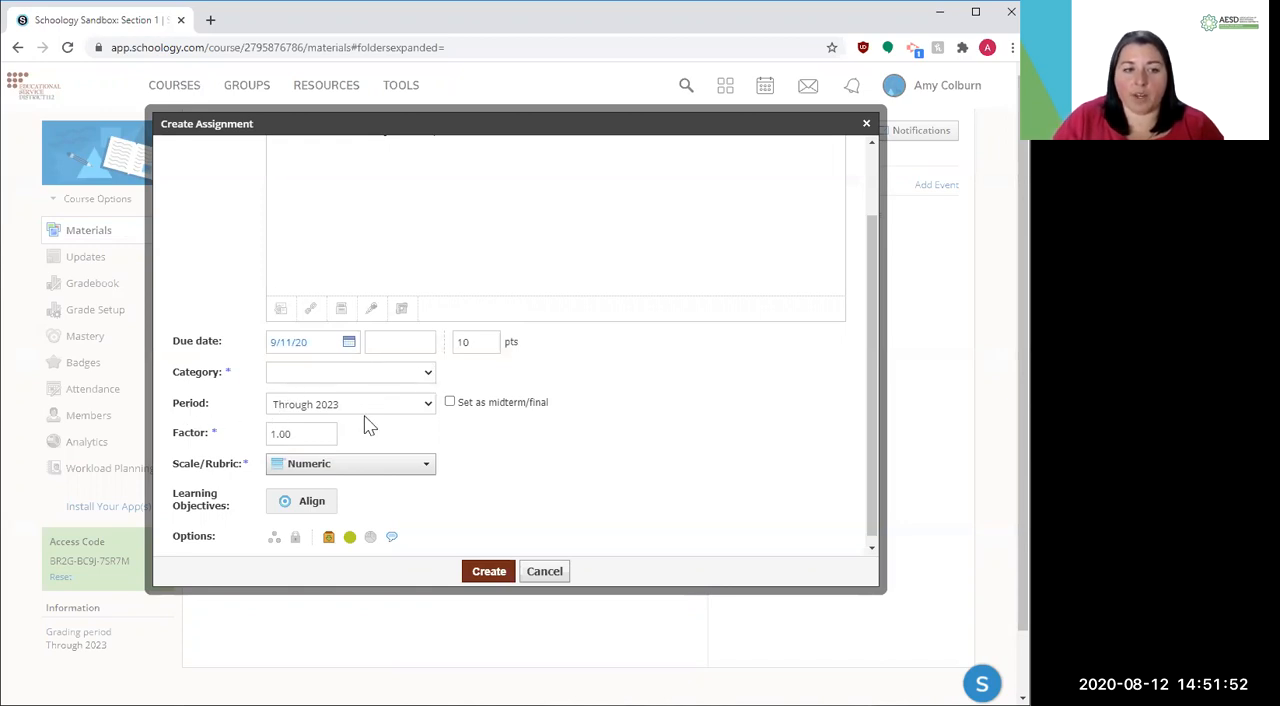
Set the assignment's grading factor to .25
{"action": "left_click", "coordinate": [310, 436]}
{"action": "scroll", "coordinate": [433, 441], "scroll_direction": "down", "scroll_amount": 1}
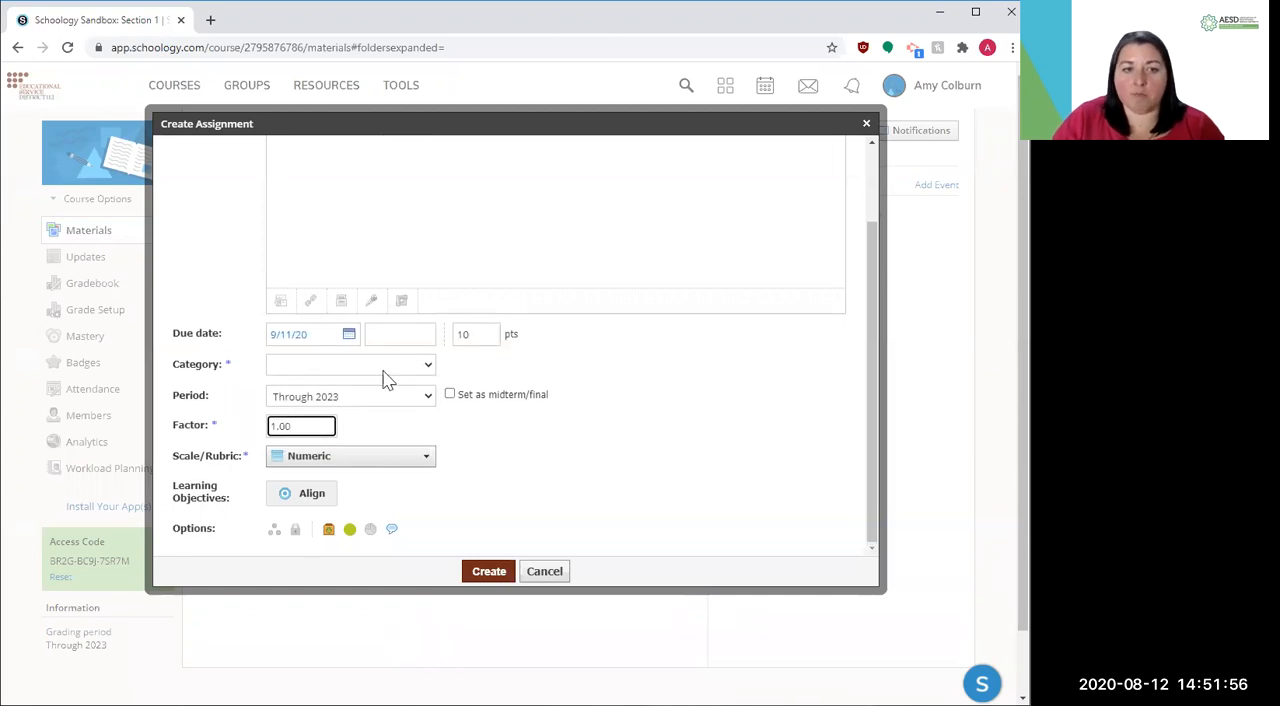
{"action": "double_click", "coordinate": [294, 426]}
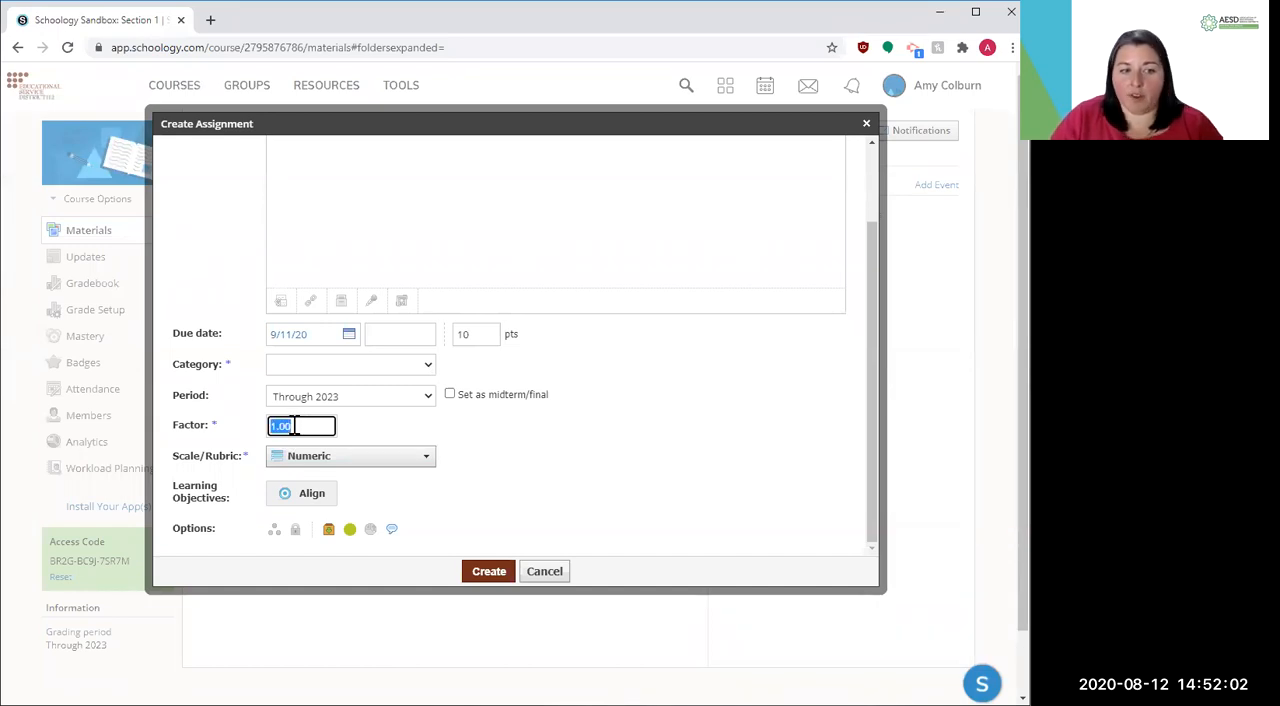
{"action": "key", "text": "BackSpace"}
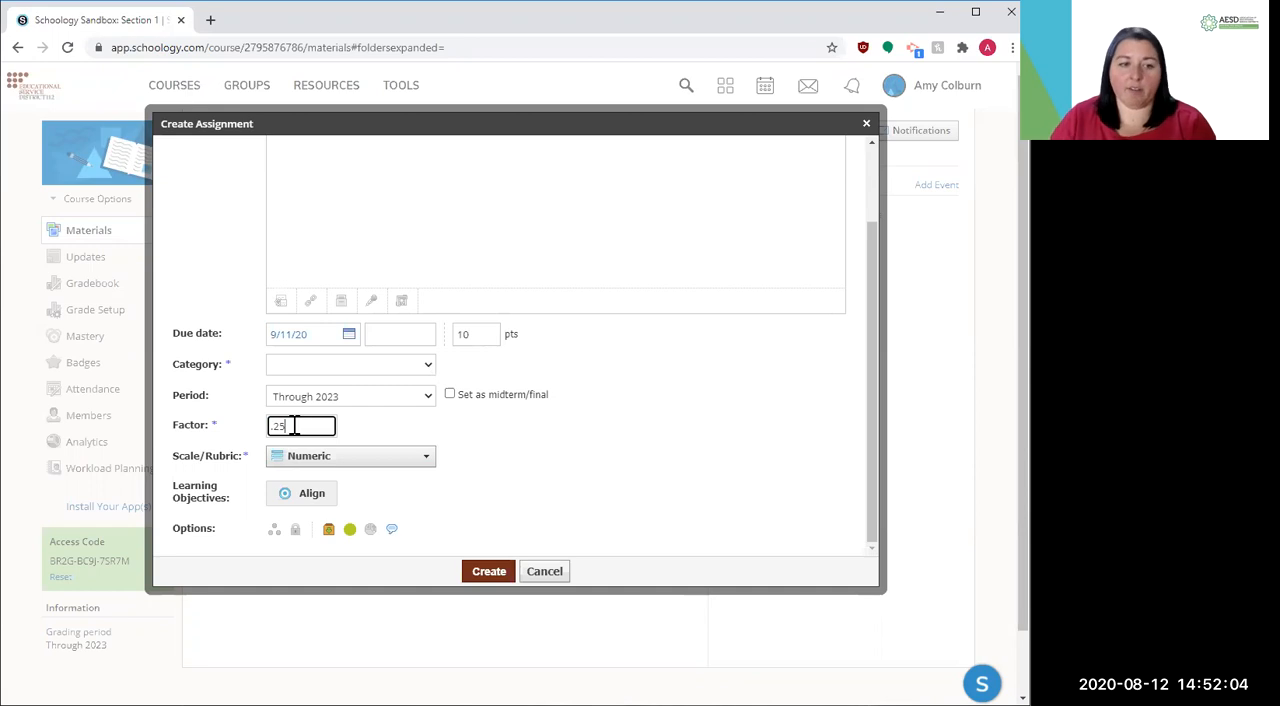
{"action": "type", "text": ".25"}
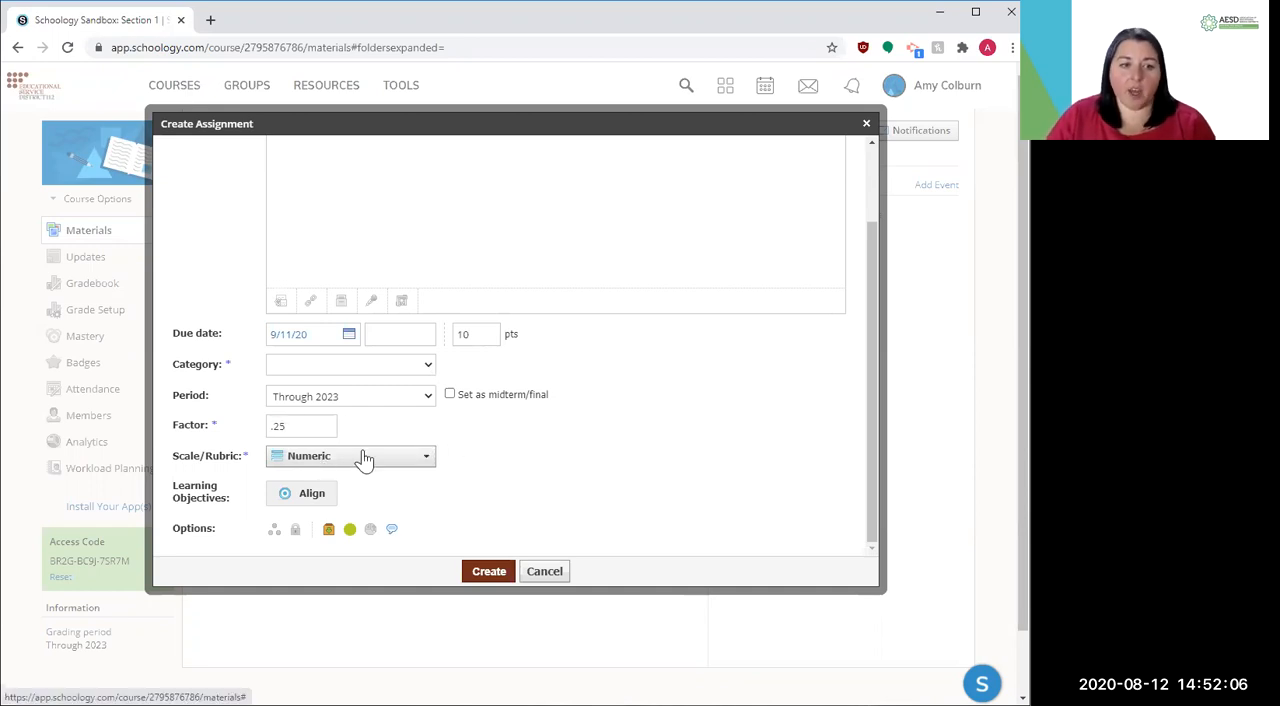
Review the available scale and rubric choices for the assignment, keeping Numeric selected
{"action": "left_click", "coordinate": [363, 457]}
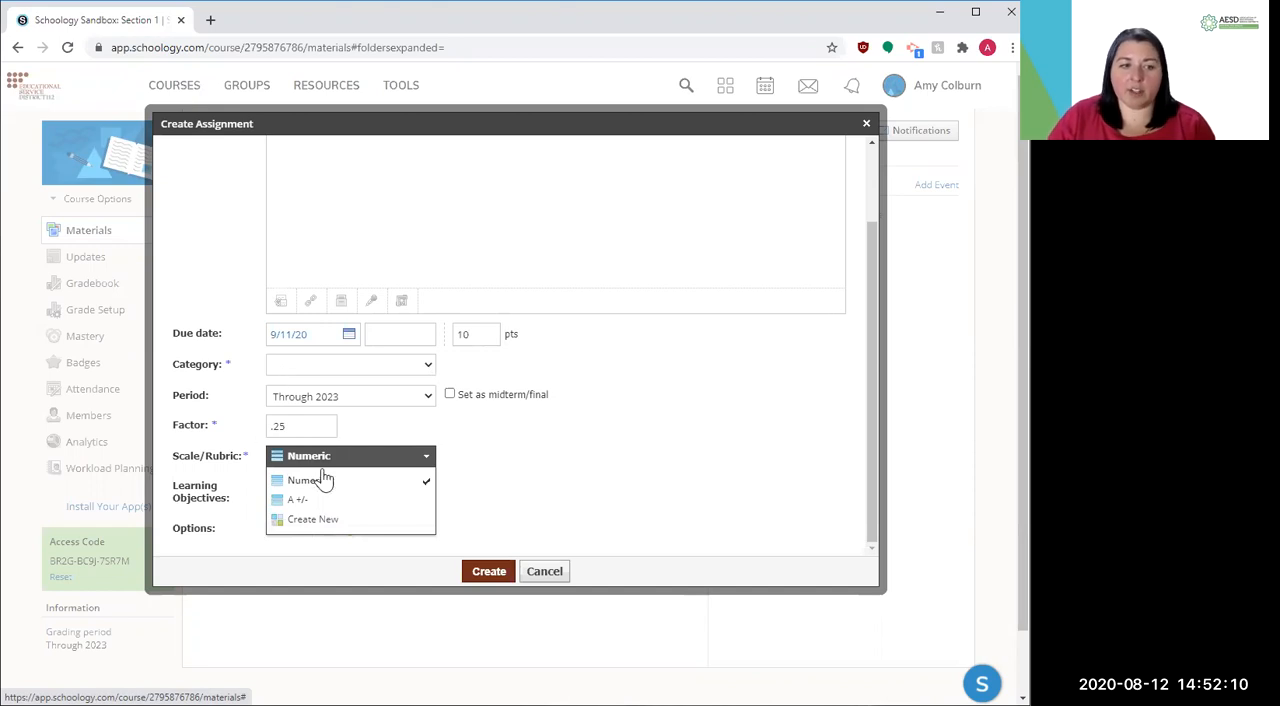
{"action": "left_click", "coordinate": [401, 459]}
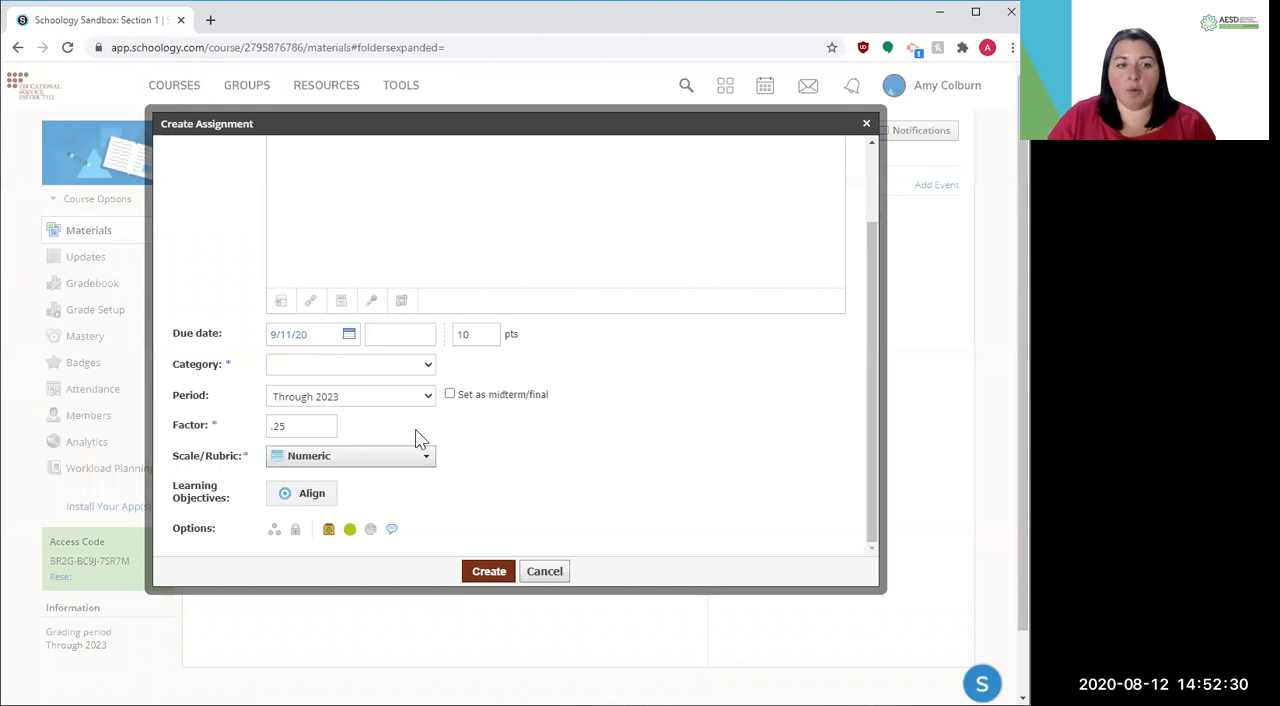
{"action": "scroll", "coordinate": [420, 437], "scroll_direction": "down", "scroll_amount": 1}
{"action": "scroll", "coordinate": [420, 434], "scroll_direction": "up", "scroll_amount": 1}
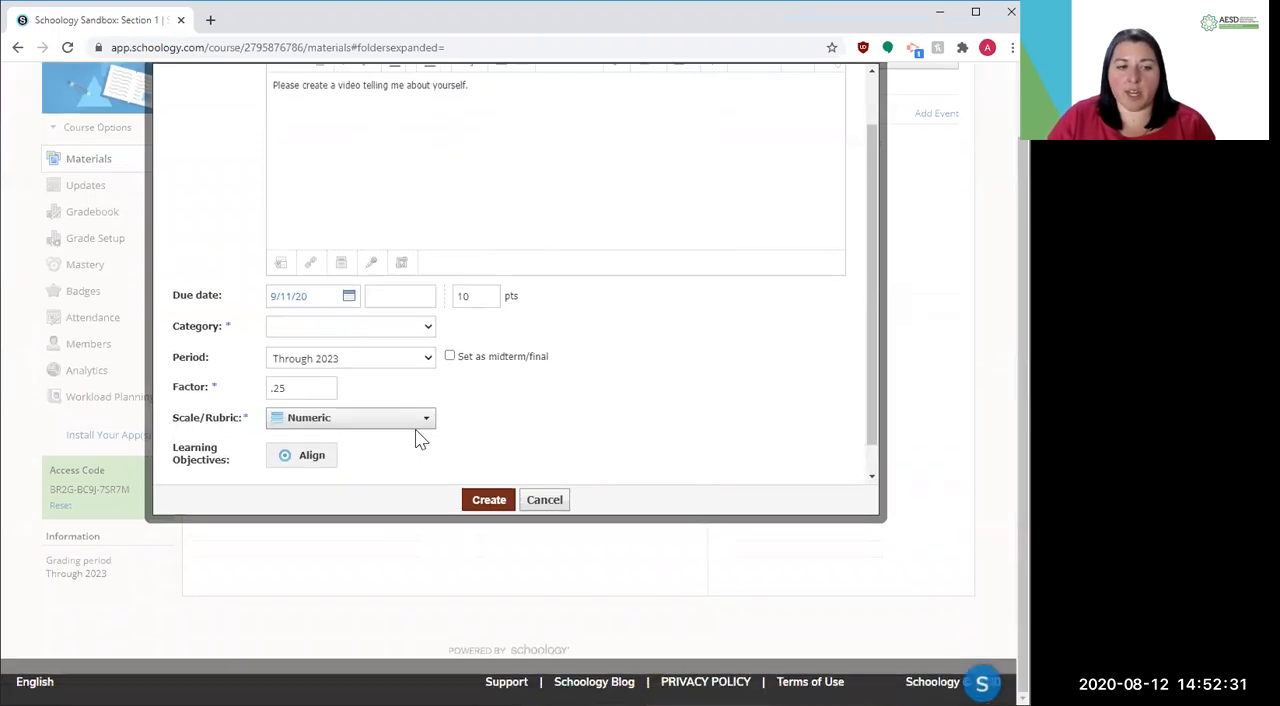
{"action": "left_click", "coordinate": [313, 440]}
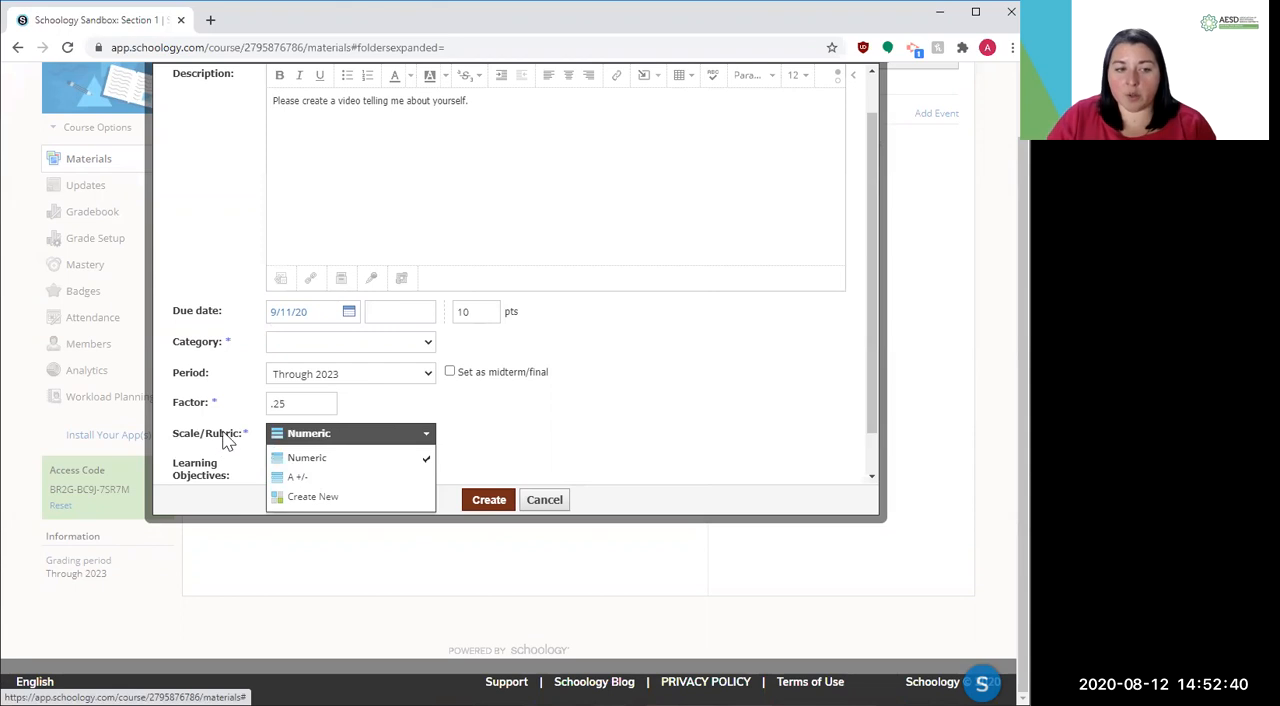
{"action": "left_click_drag", "start_coordinate": [223, 437], "coordinate": [325, 436]}
{"action": "left_click", "coordinate": [325, 437]}
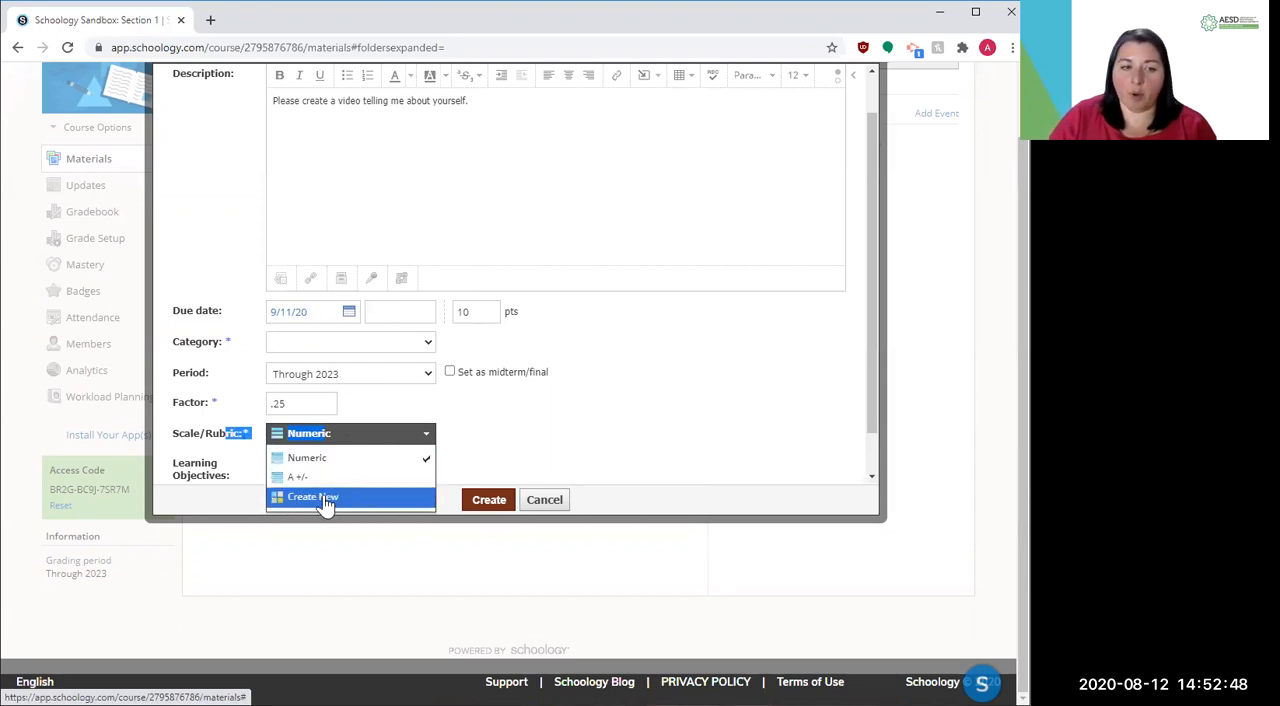
{"action": "left_click", "coordinate": [520, 421]}
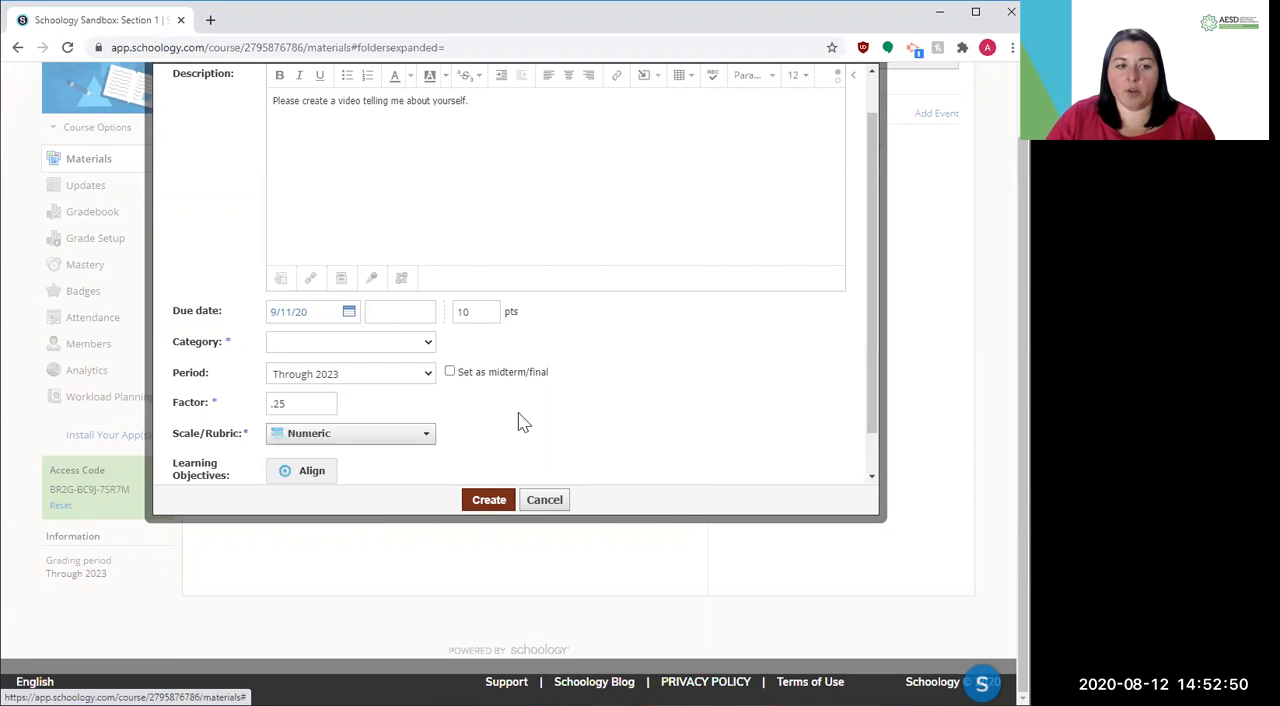
Browse the learning objectives that can be aligned to the assignment, including the Common Core subjects, without selecting any
{"action": "scroll", "coordinate": [520, 421], "scroll_direction": "down", "scroll_amount": 1}
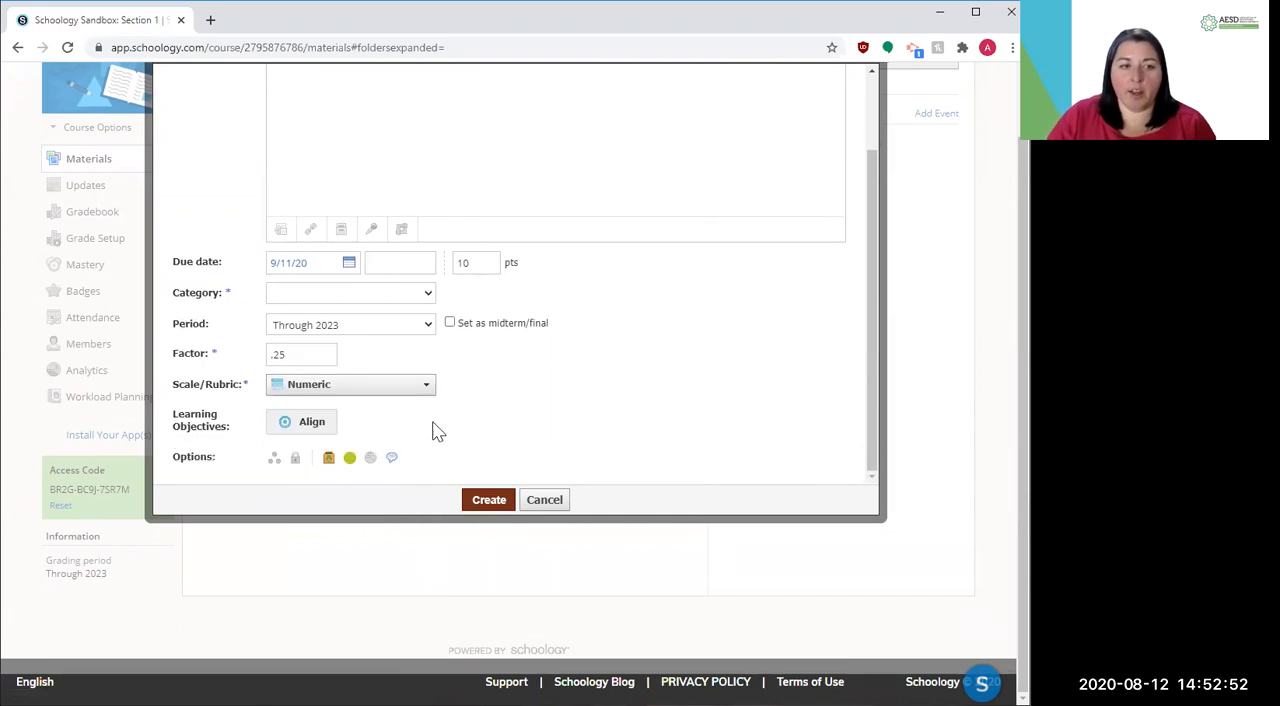
{"action": "left_click", "coordinate": [305, 425]}
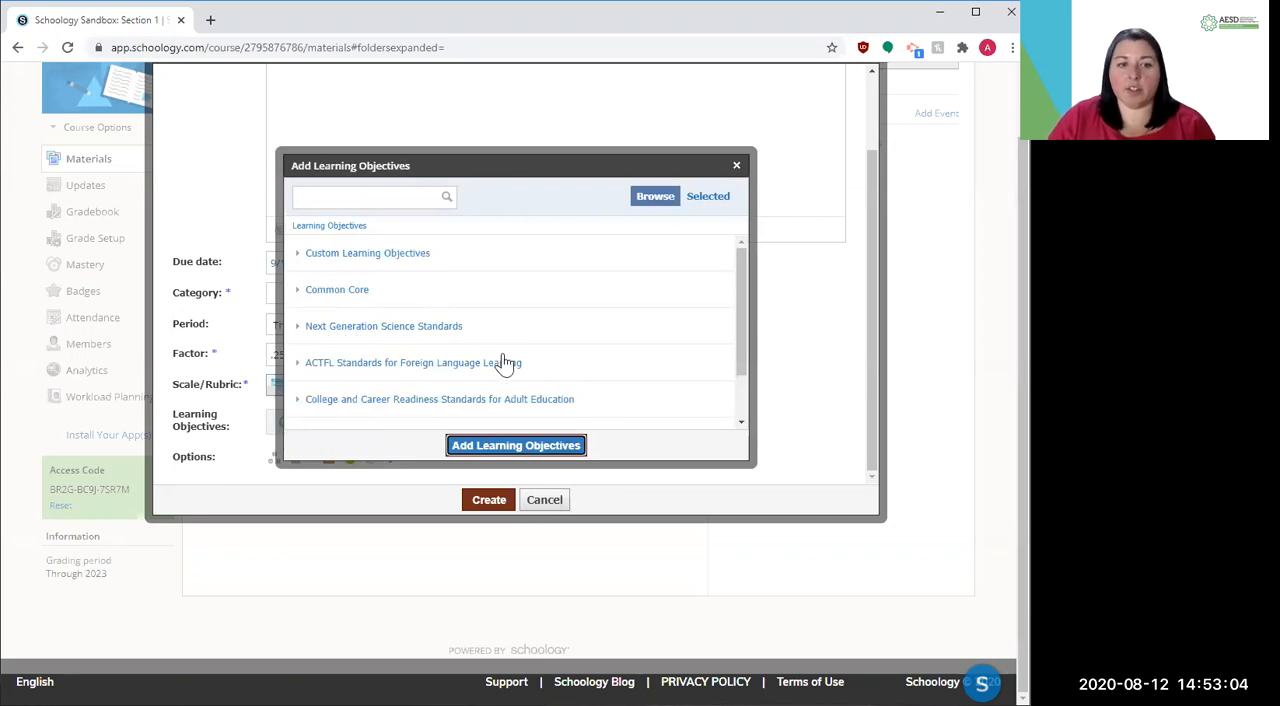
{"action": "scroll", "coordinate": [503, 364], "scroll_direction": "down", "scroll_amount": 1}
{"action": "scroll", "coordinate": [503, 364], "scroll_direction": "up", "scroll_amount": 3}
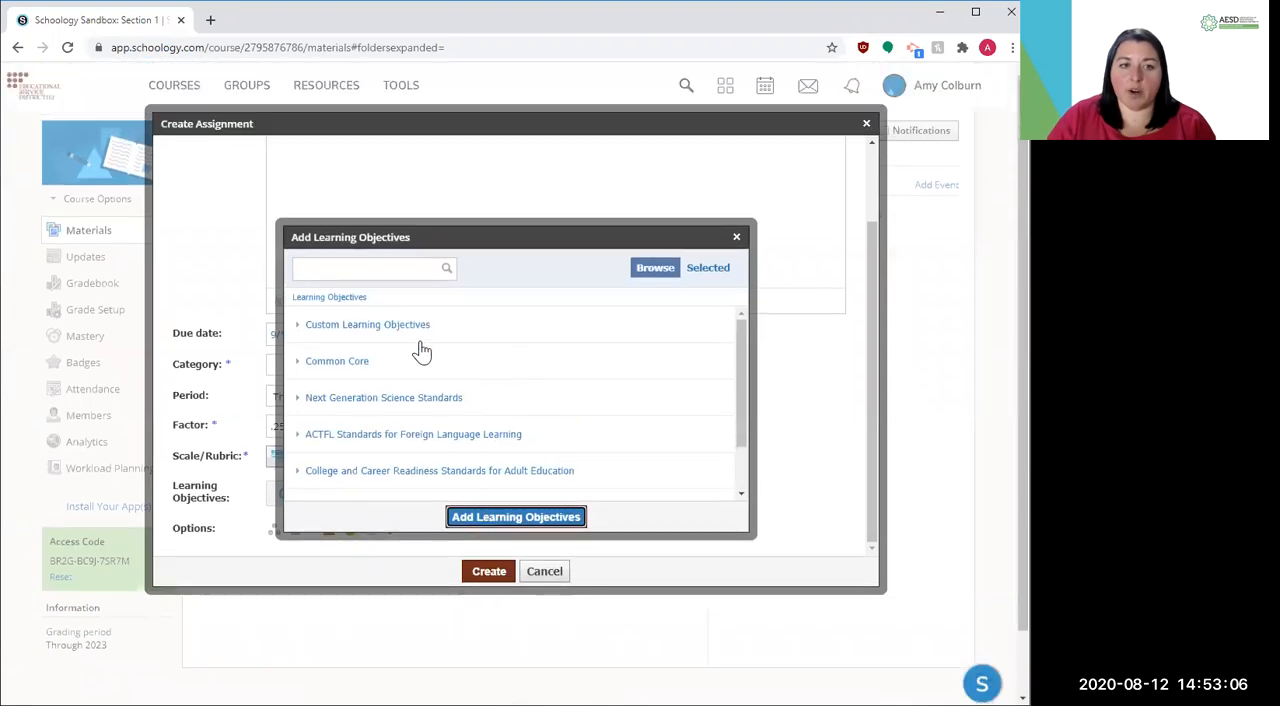
{"action": "left_click", "coordinate": [297, 362]}
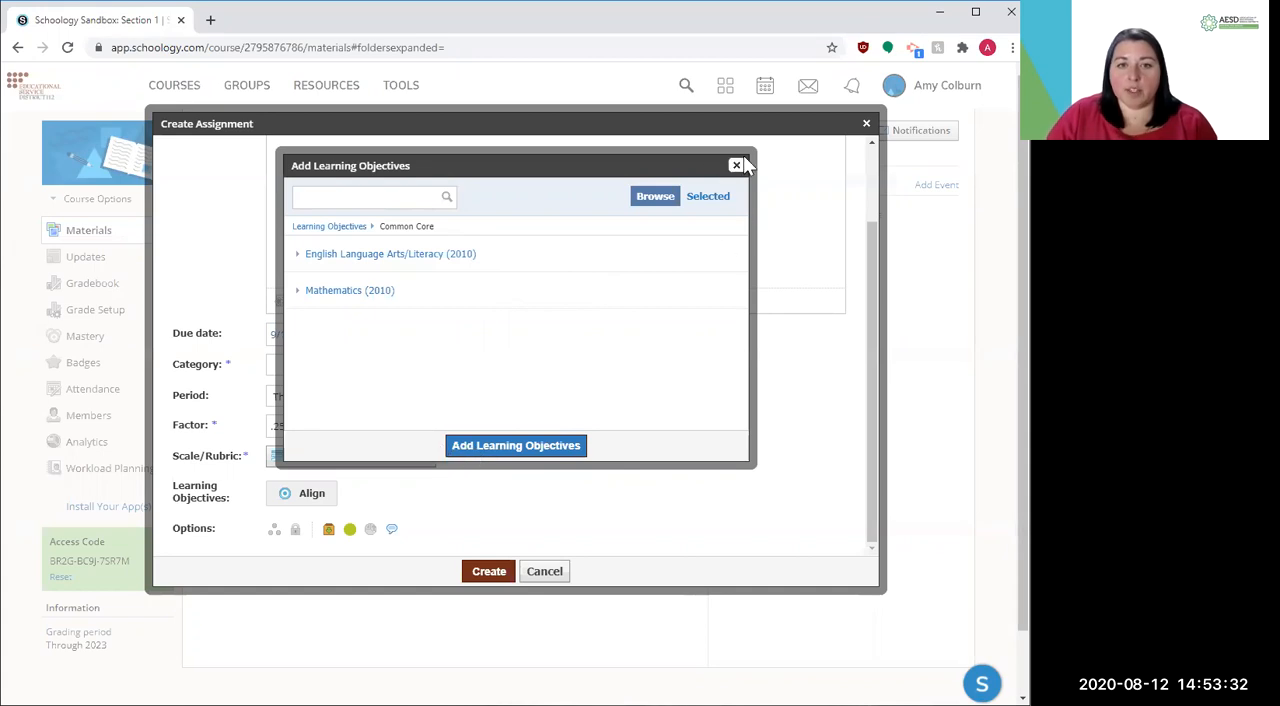
{"action": "left_click", "coordinate": [540, 445]}
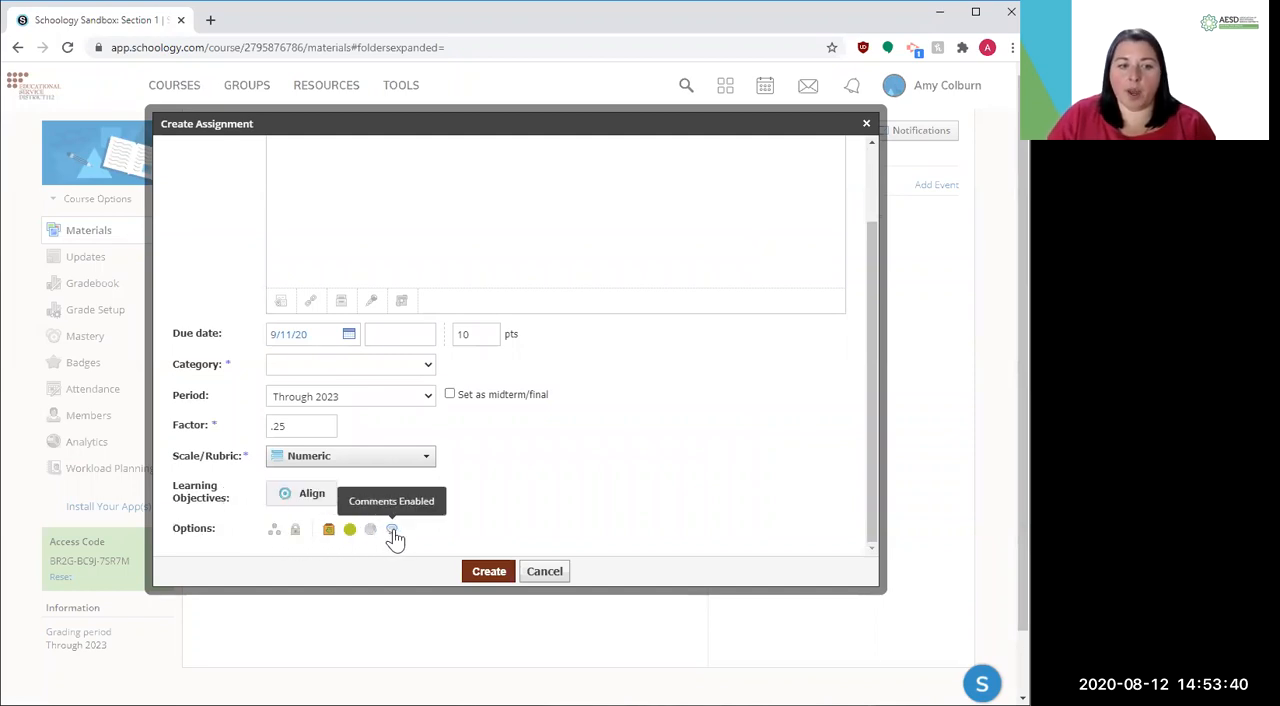
Turn on individual assigning and examine the Assign to field, leaving it empty
{"action": "left_click", "coordinate": [274, 531]}
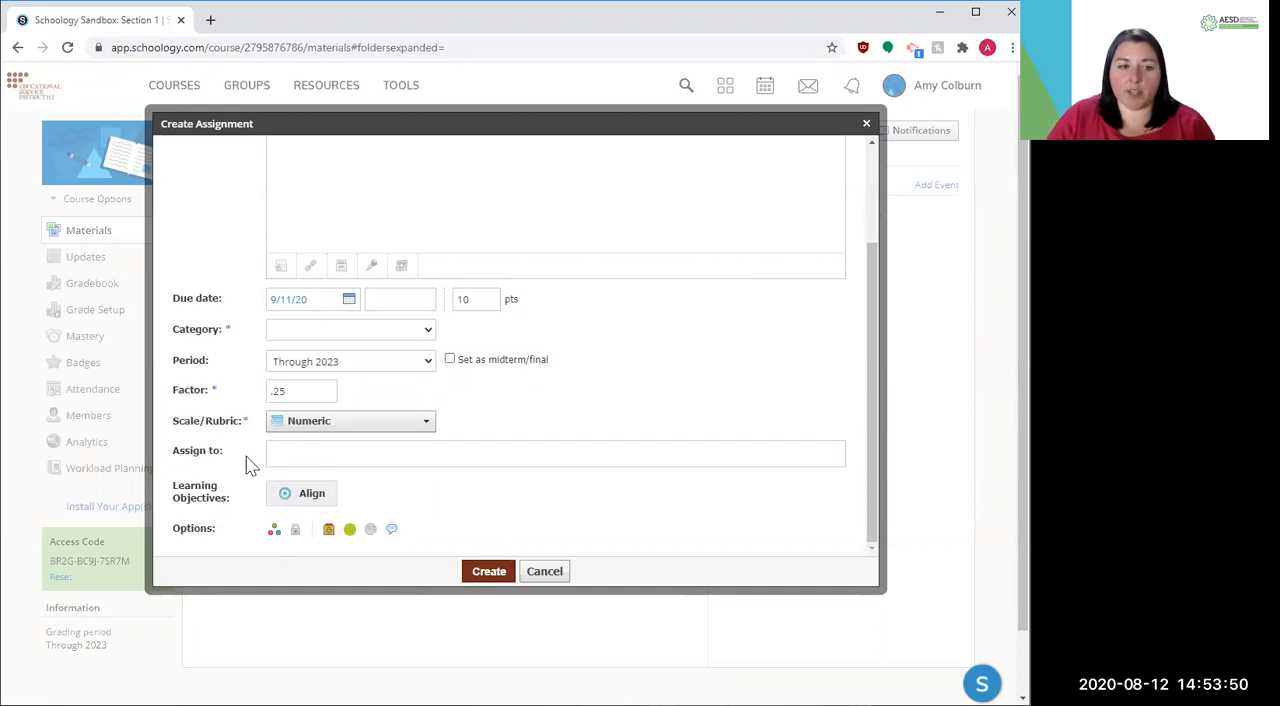
{"action": "left_click", "coordinate": [296, 455]}
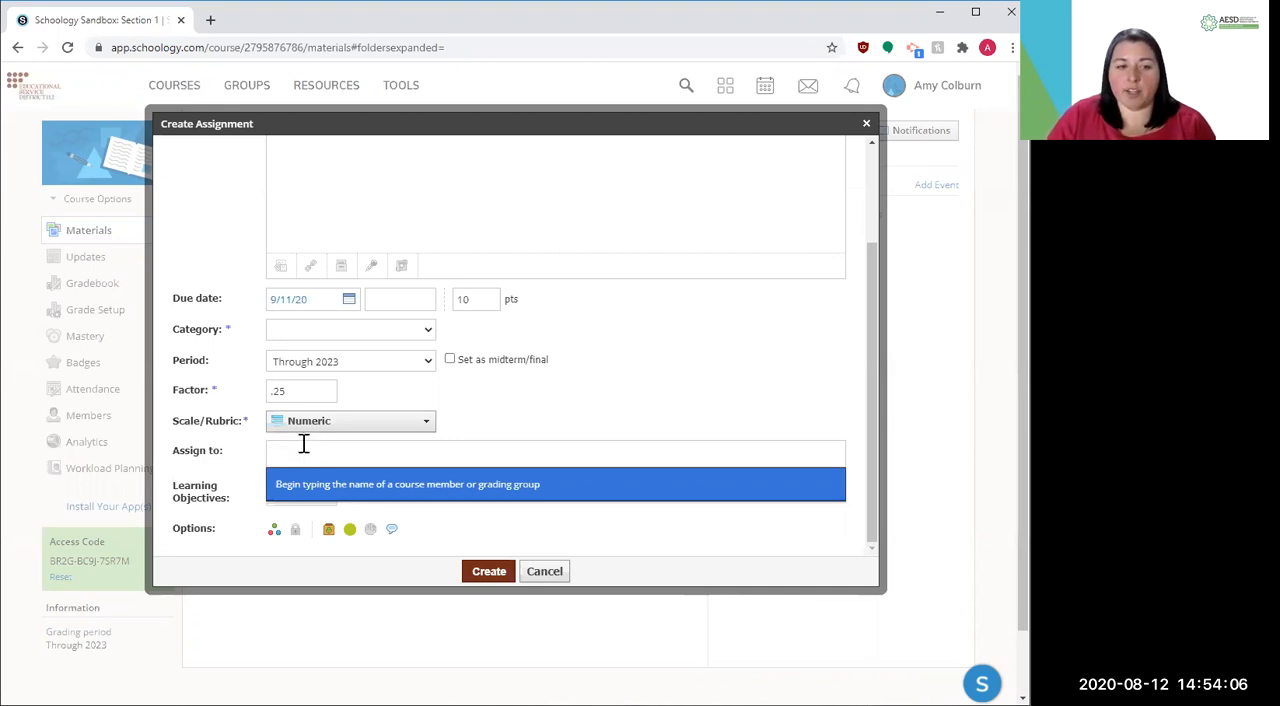
{"action": "left_click", "coordinate": [272, 533]}
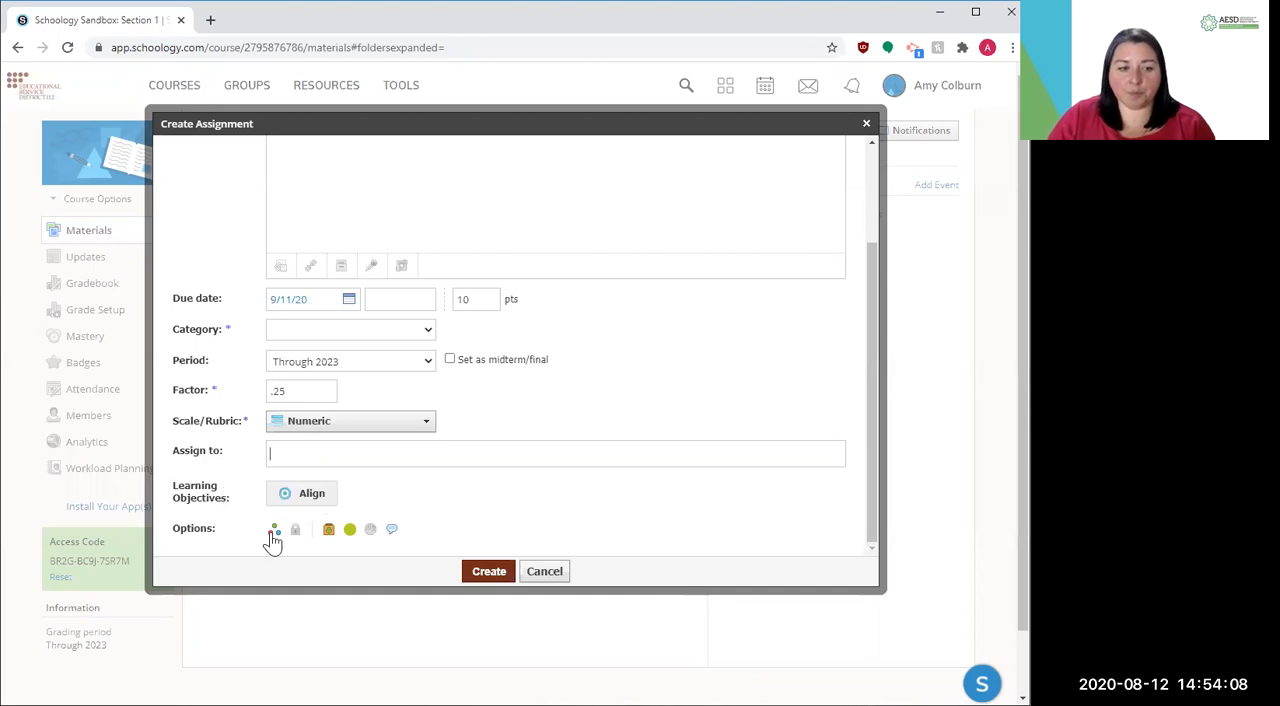
Try the "Lock on ..." setting for the assignment and return its locking to Unlocked
{"action": "left_click", "coordinate": [296, 531]}
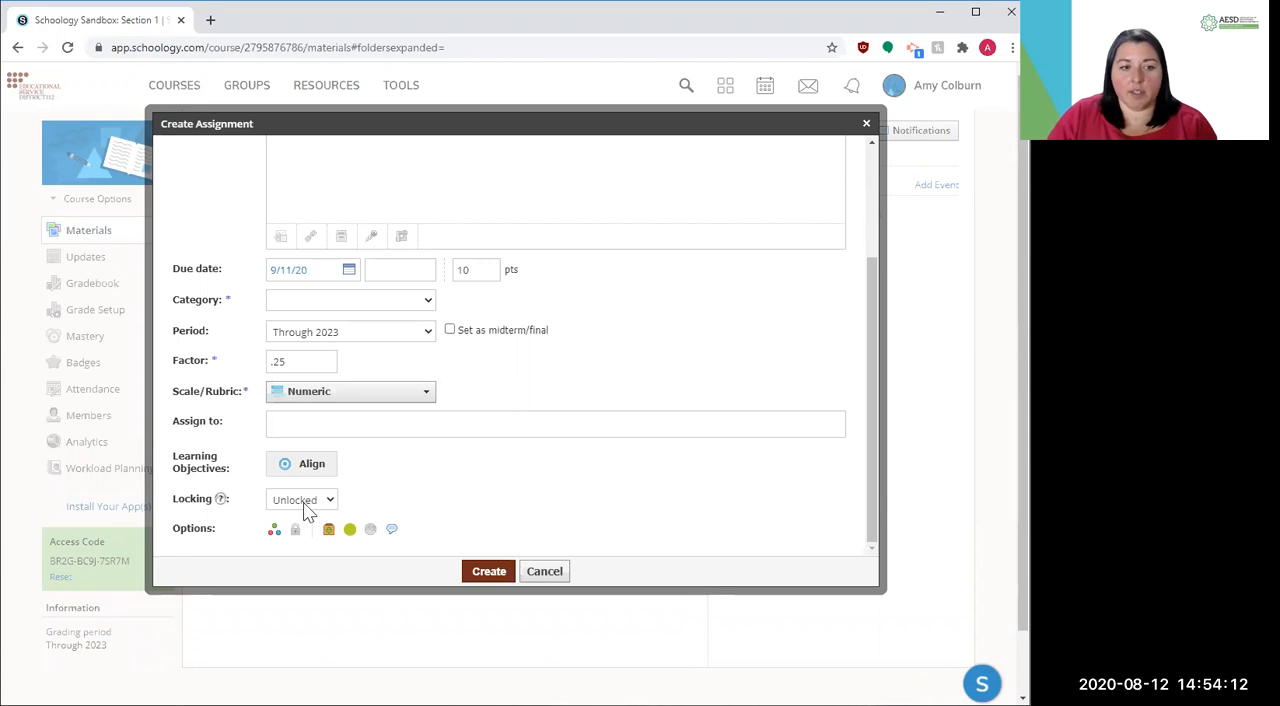
{"action": "left_click", "coordinate": [306, 500]}
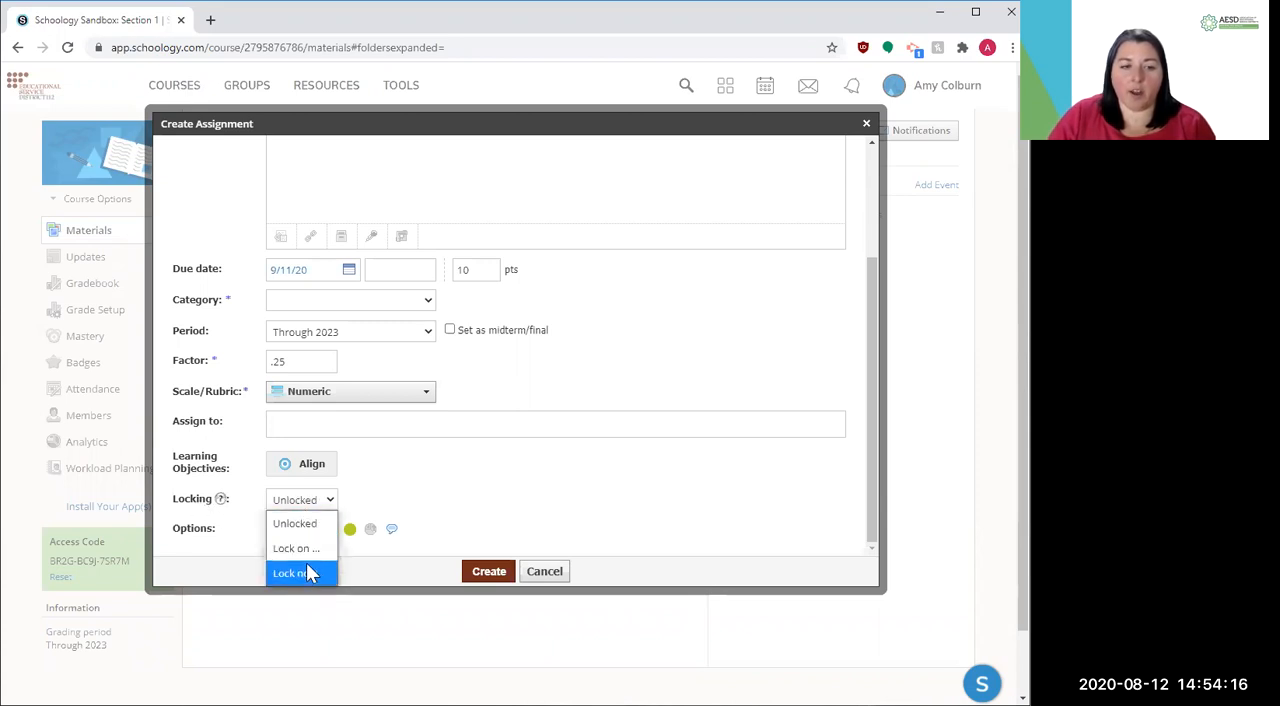
{"action": "left_click", "coordinate": [314, 552]}
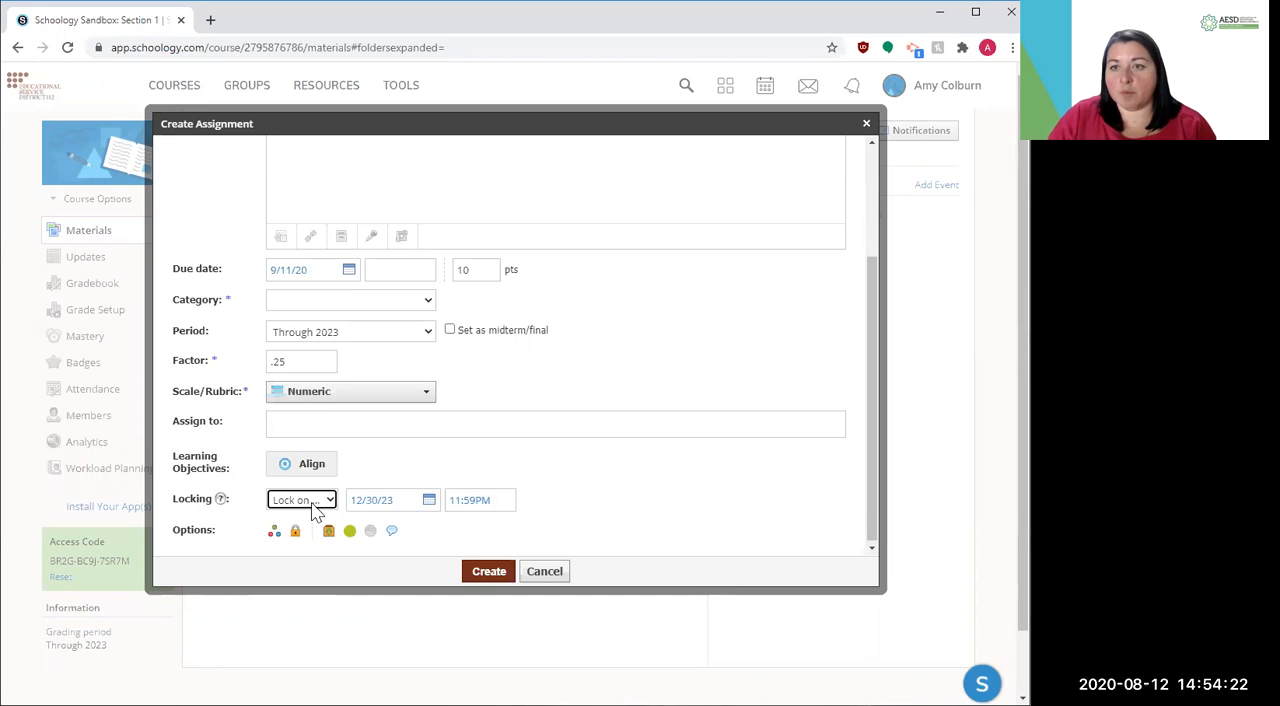
{"action": "left_click", "coordinate": [310, 505]}
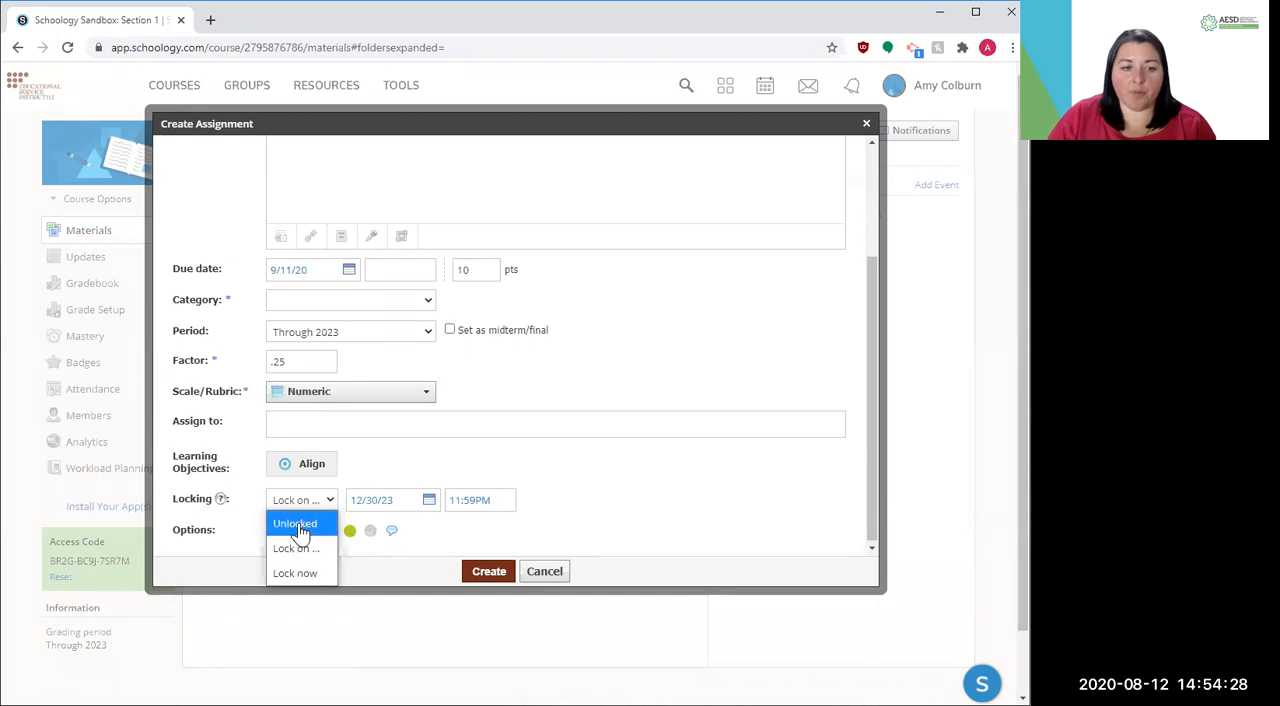
{"action": "left_click", "coordinate": [298, 526]}
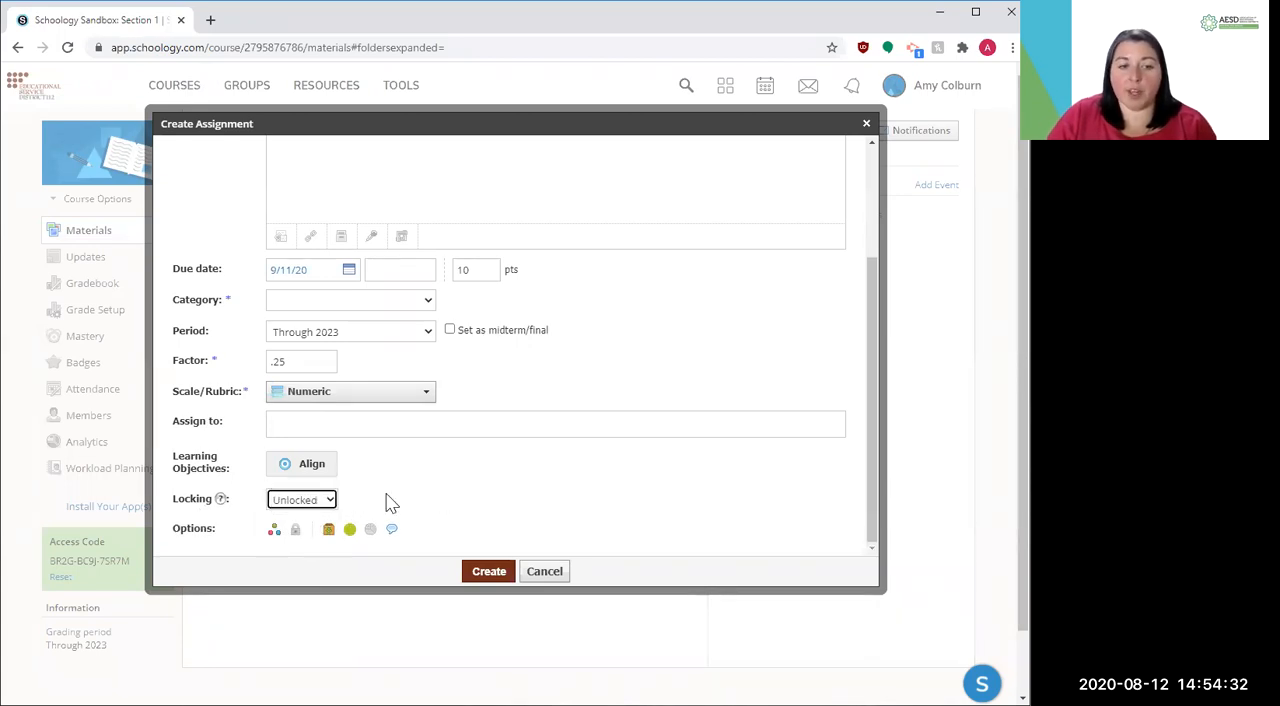
Switch the assignment's submissions and publishing off and back on, and try the grade statistics option
{"action": "scroll", "coordinate": [390, 500], "scroll_direction": "up", "scroll_amount": 2}
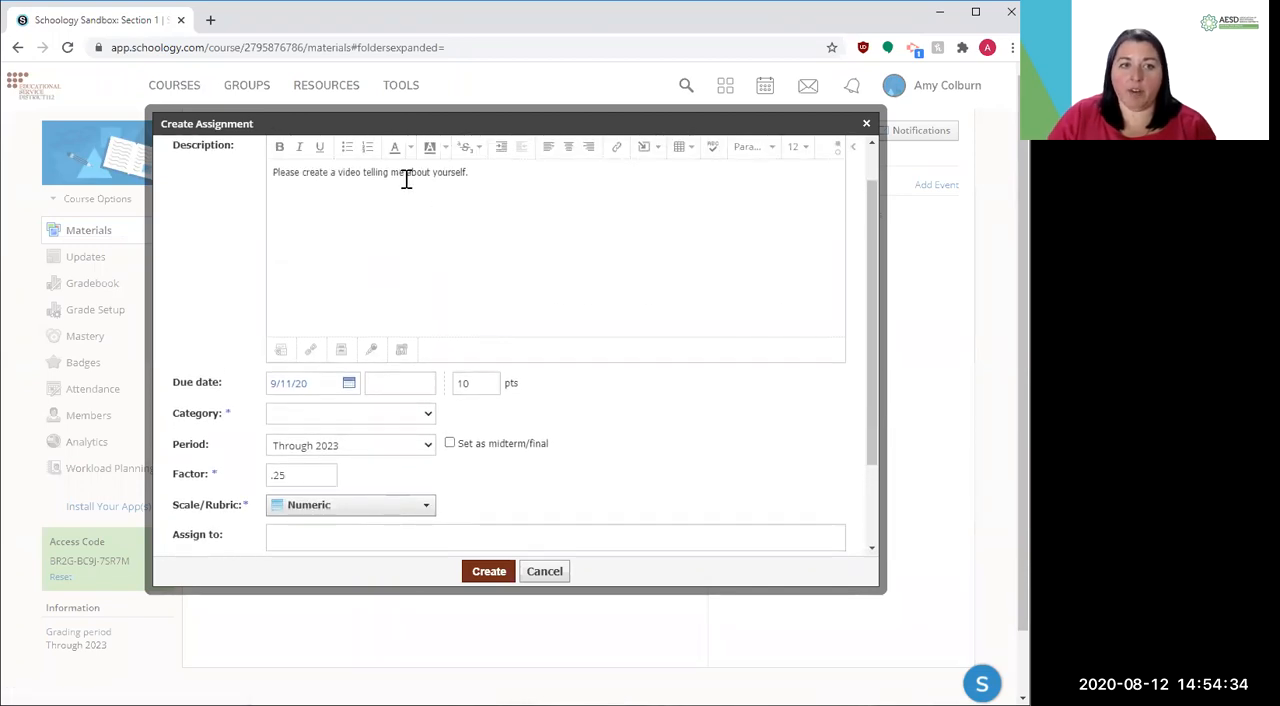
{"action": "scroll", "coordinate": [426, 308], "scroll_direction": "down", "scroll_amount": 4}
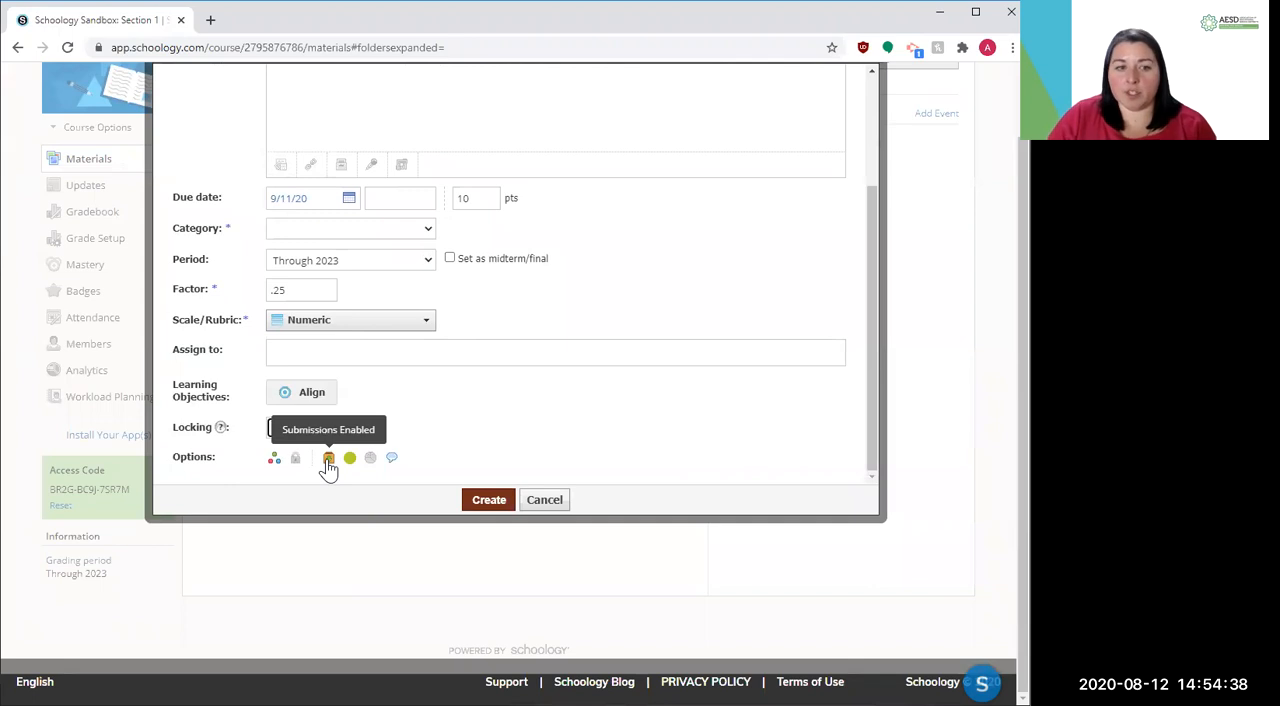
{"action": "left_click", "coordinate": [328, 467]}
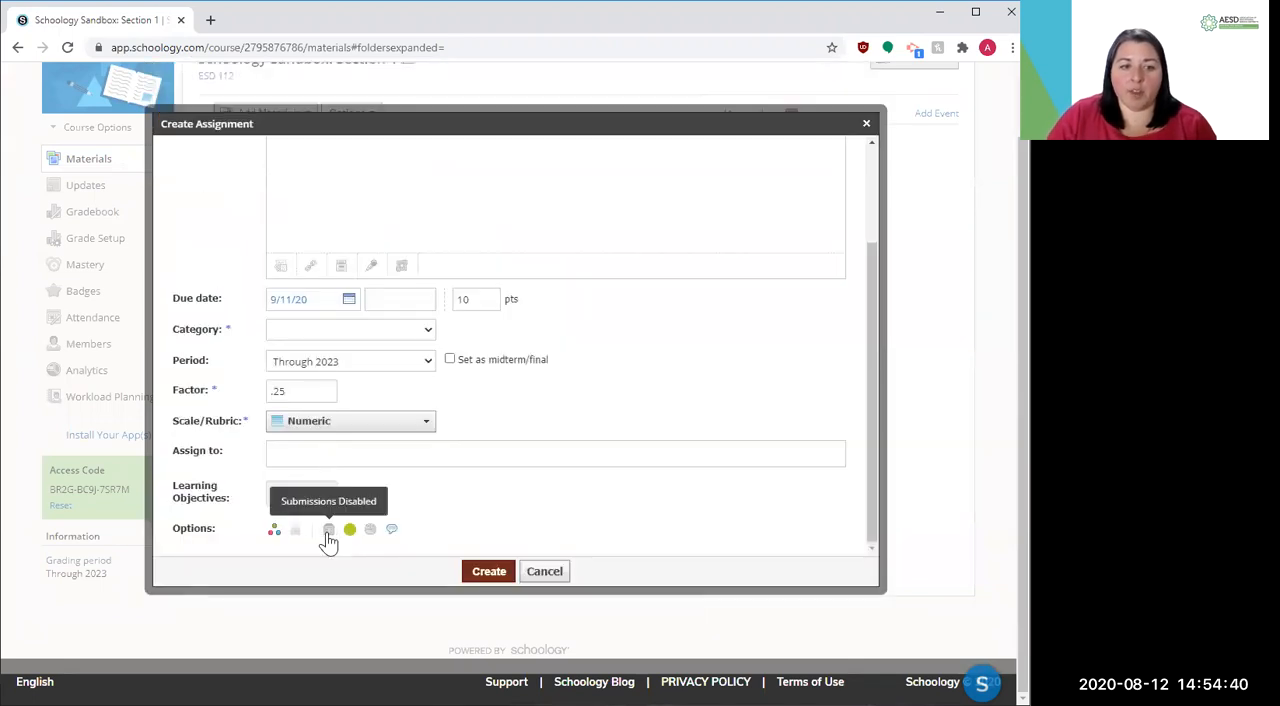
{"action": "left_click", "coordinate": [329, 535]}
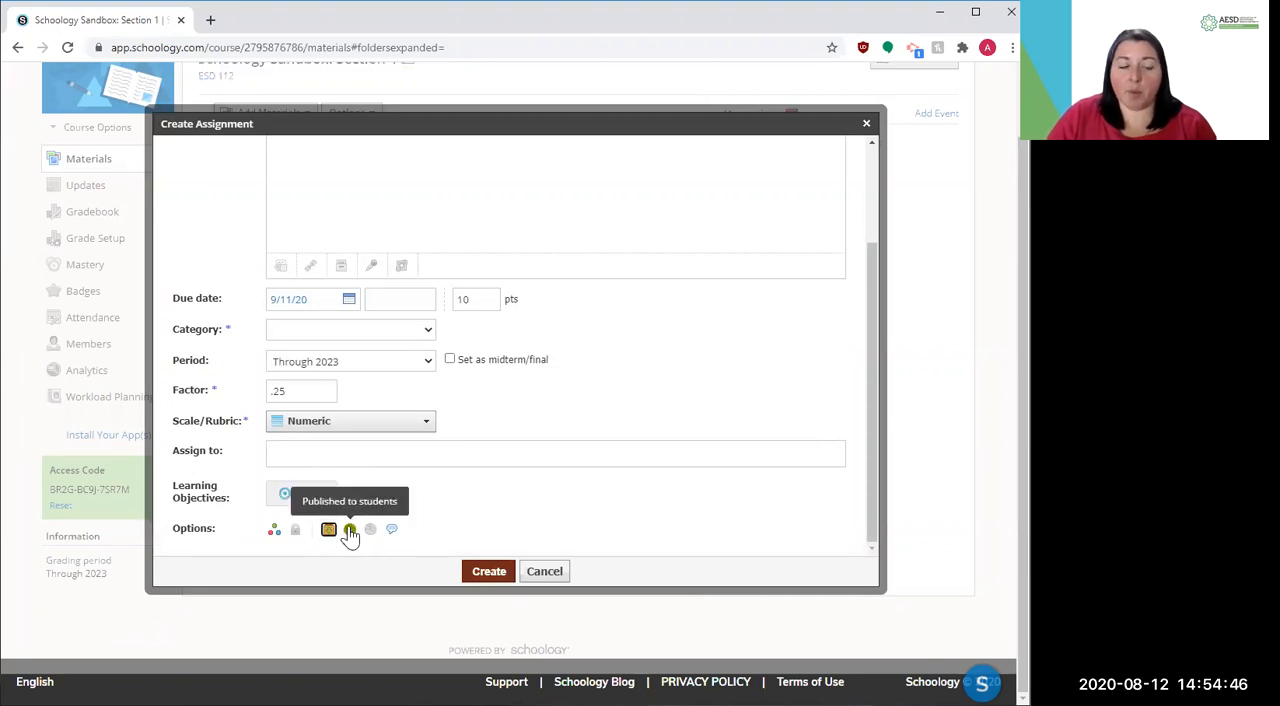
{"action": "left_click", "coordinate": [349, 533]}
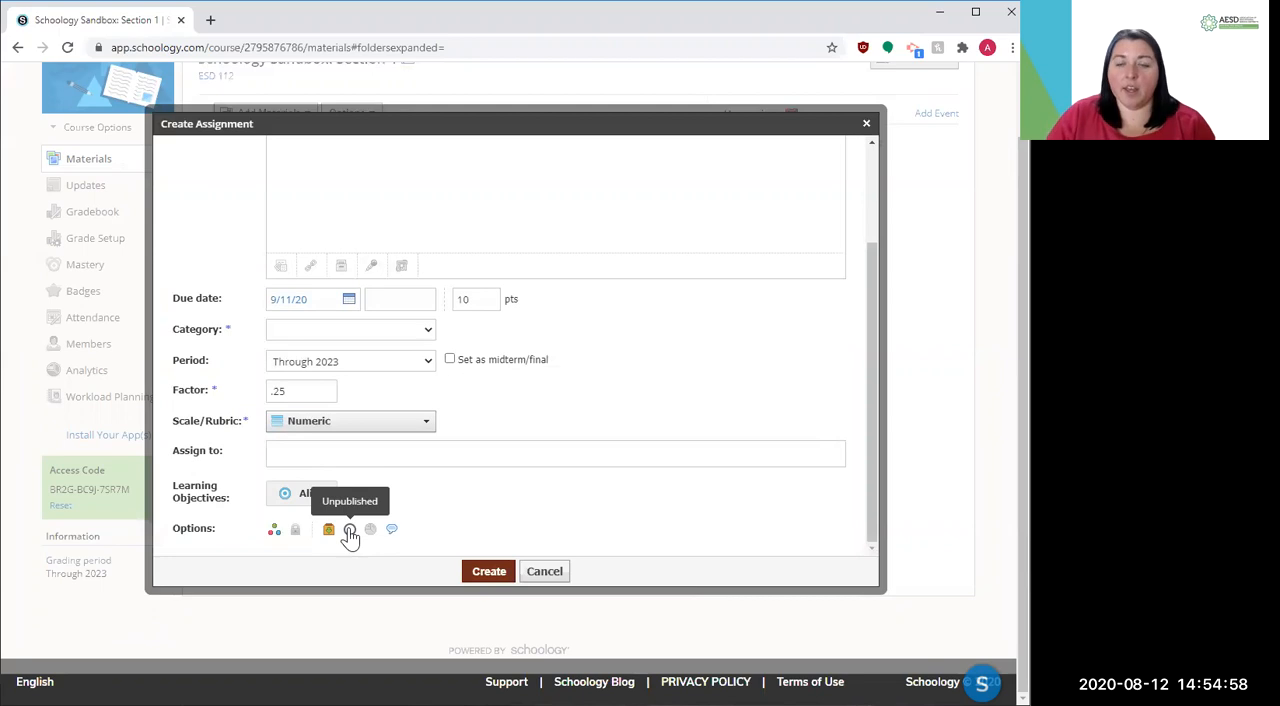
{"action": "left_click", "coordinate": [349, 530]}
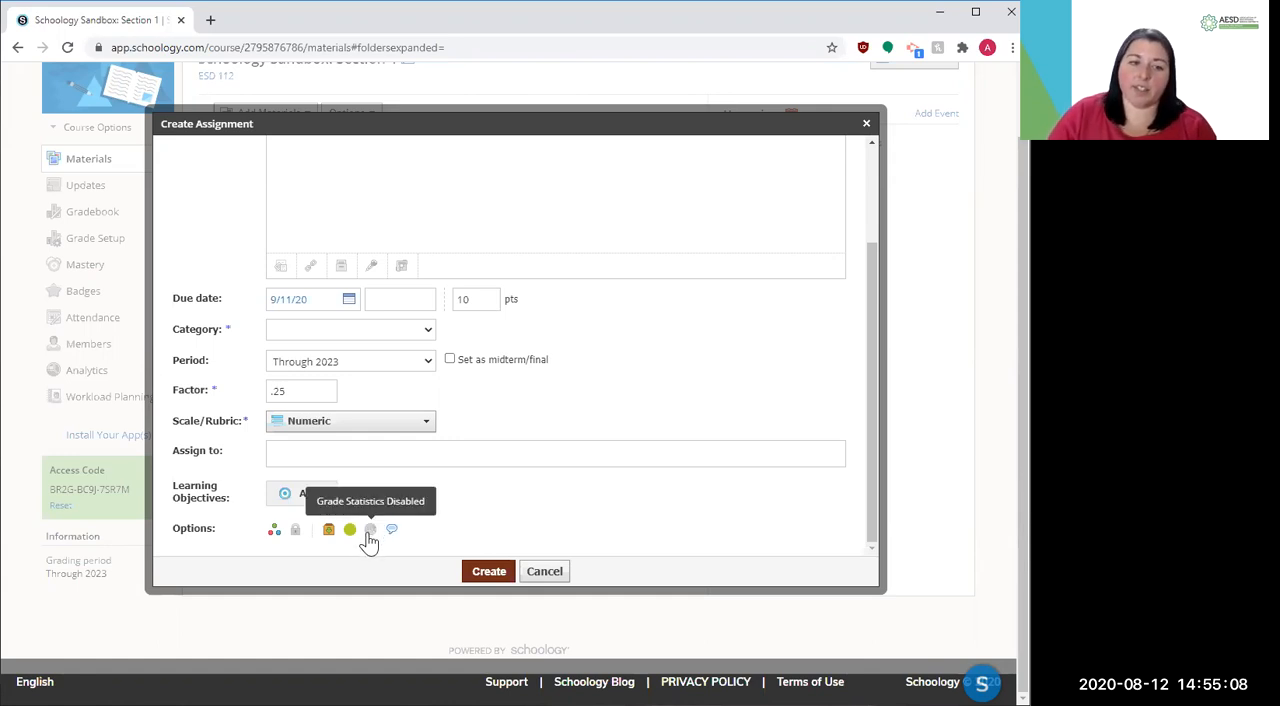
{"action": "left_click", "coordinate": [370, 530]}
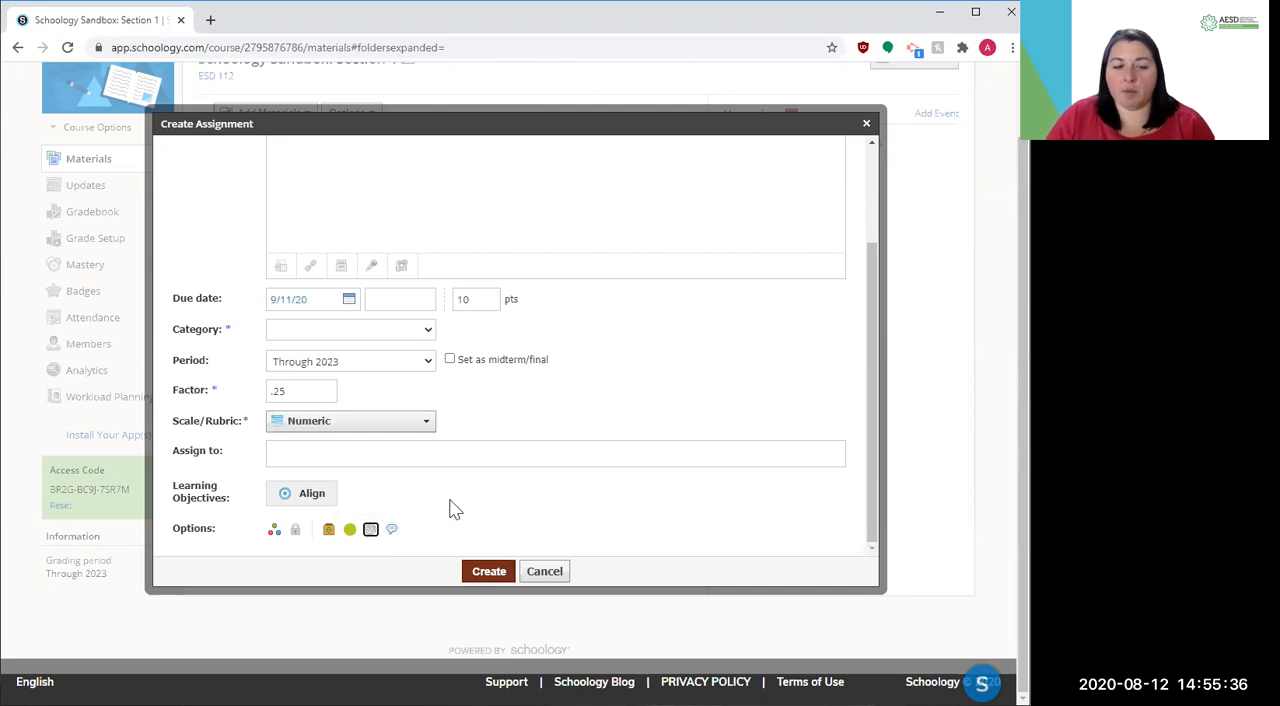
Check the filled-in assignment form and try to create the assignment
{"action": "scroll", "coordinate": [472, 433], "scroll_direction": "up", "scroll_amount": 2}
{"action": "scroll", "coordinate": [474, 435], "scroll_direction": "down", "scroll_amount": 2}
{"action": "scroll", "coordinate": [472, 432], "scroll_direction": "up", "scroll_amount": 3}
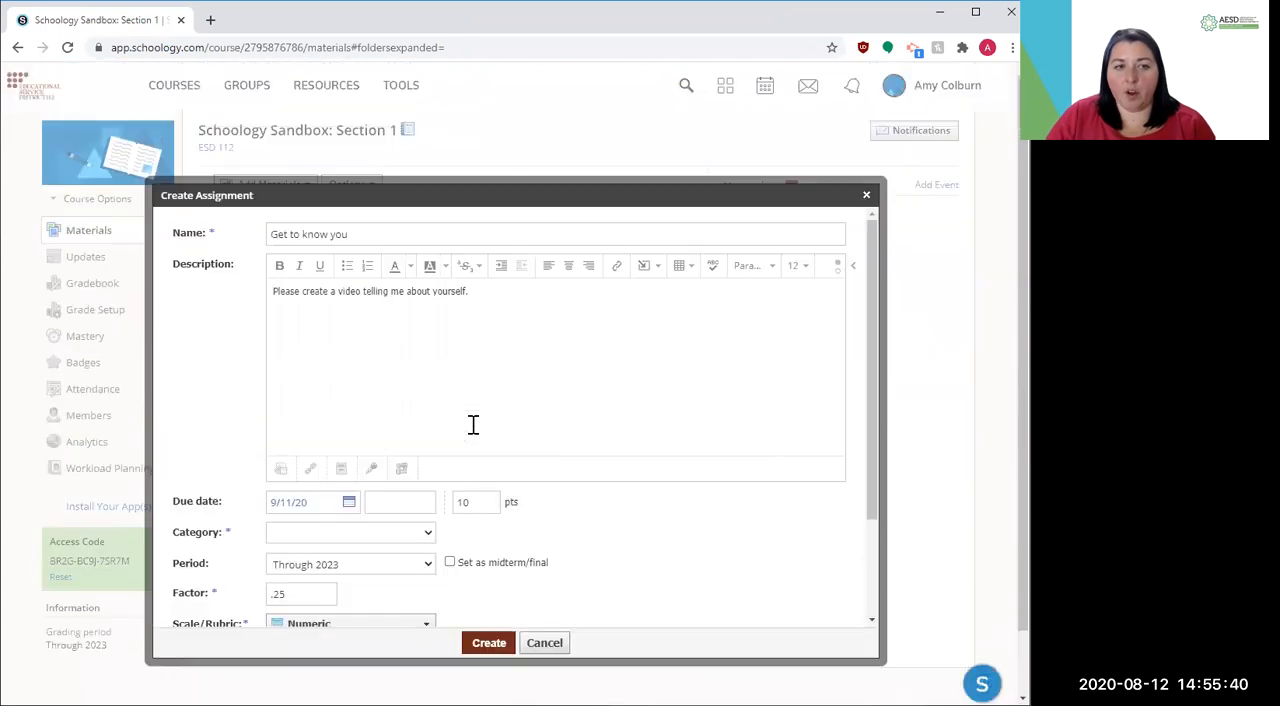
{"action": "scroll", "coordinate": [471, 424], "scroll_direction": "down", "scroll_amount": 2}
{"action": "scroll", "coordinate": [474, 430], "scroll_direction": "down", "scroll_amount": 1}
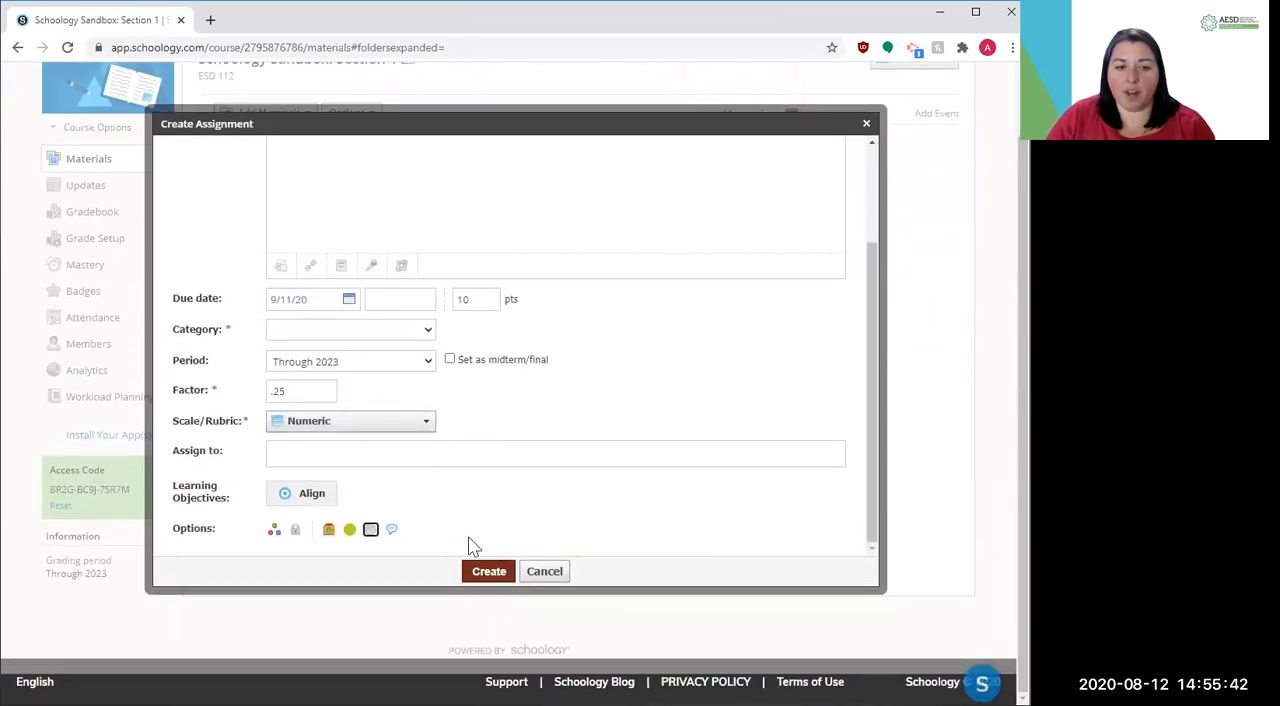
{"action": "left_click", "coordinate": [487, 573]}
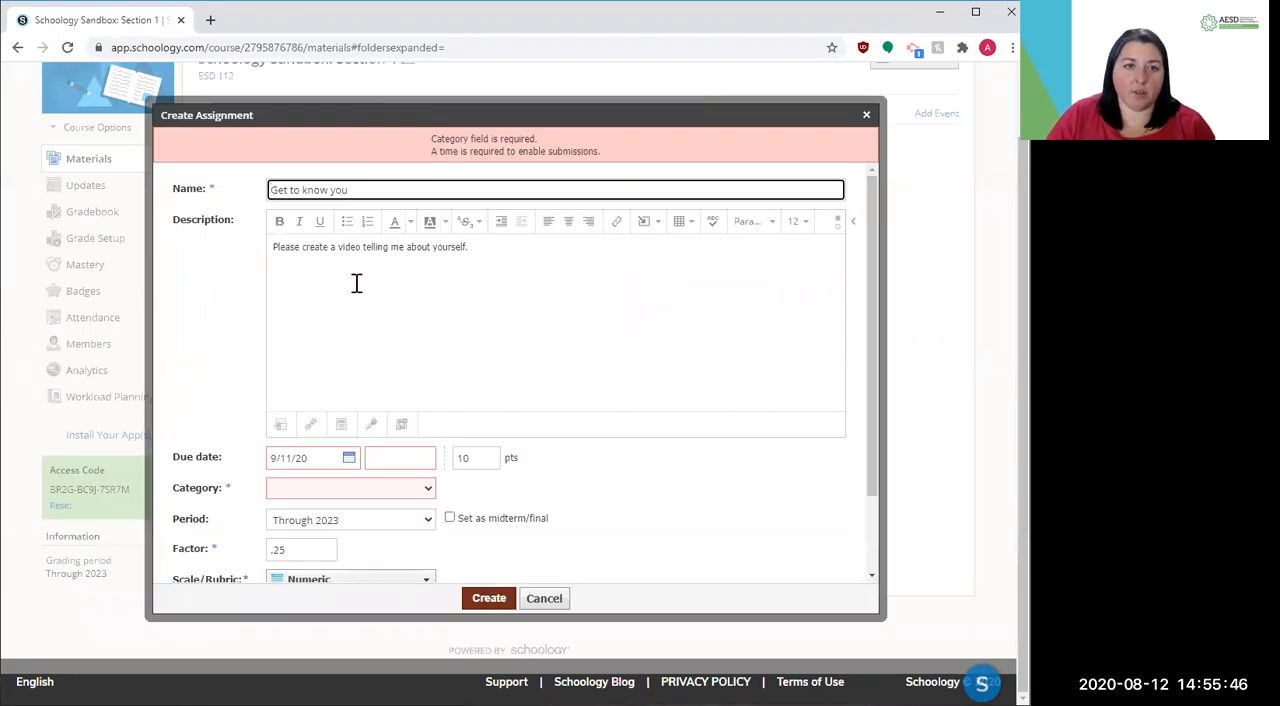
Set the required assignment category to (Ungraded)
{"action": "left_click", "coordinate": [372, 488]}
{"action": "left_click", "coordinate": [323, 537]}
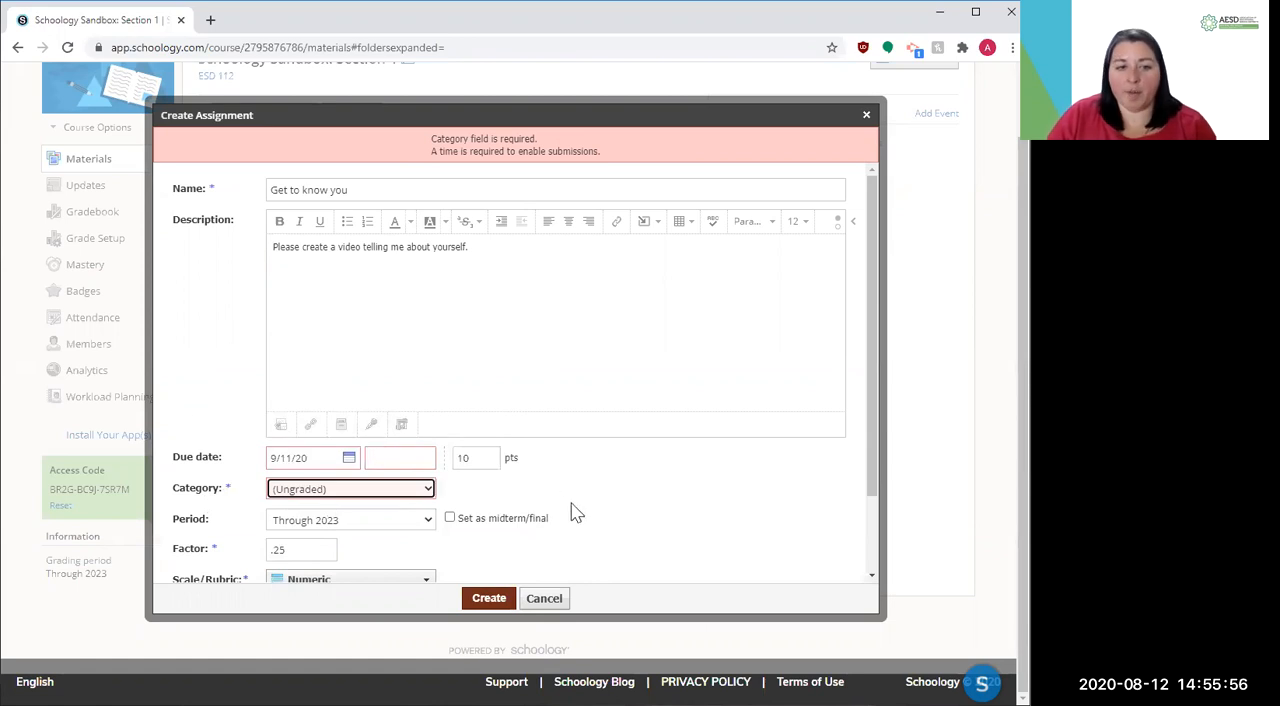
{"action": "scroll", "coordinate": [575, 512], "scroll_direction": "down", "scroll_amount": 1}
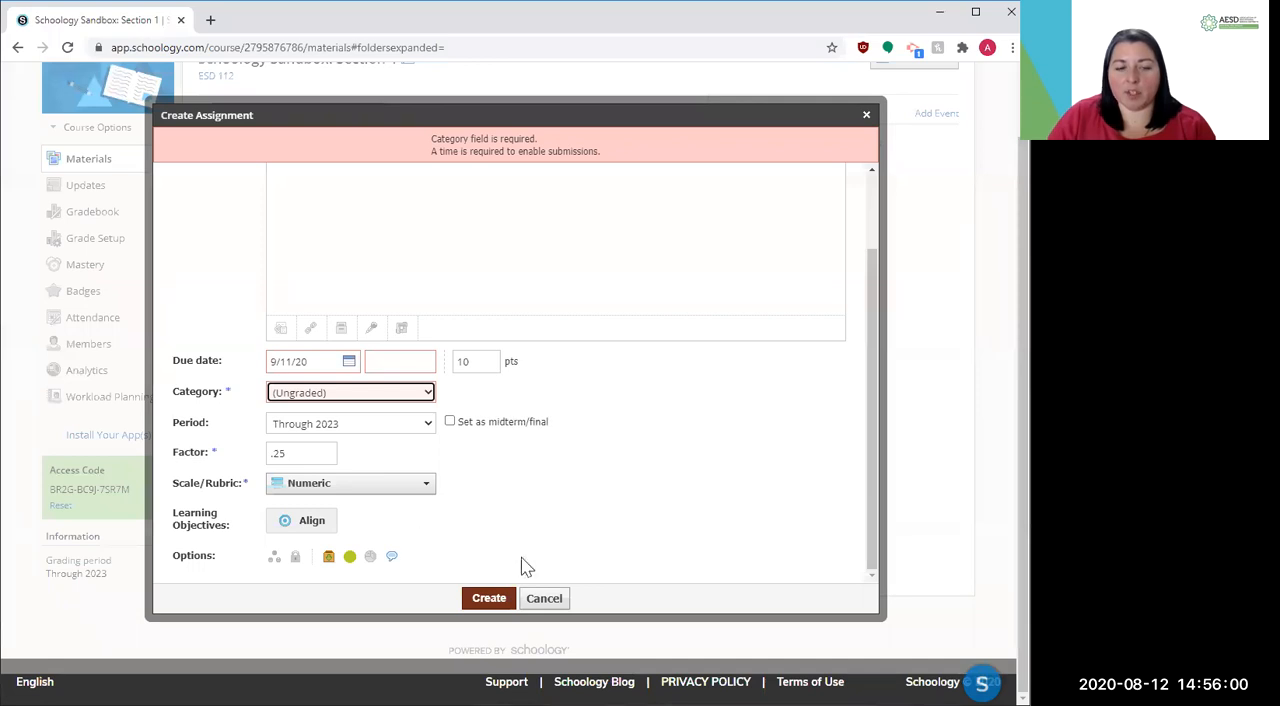
Set the due time of the "Get to know you" assignment to 11:59PM and create the assignment
{"action": "left_click", "coordinate": [486, 598]}
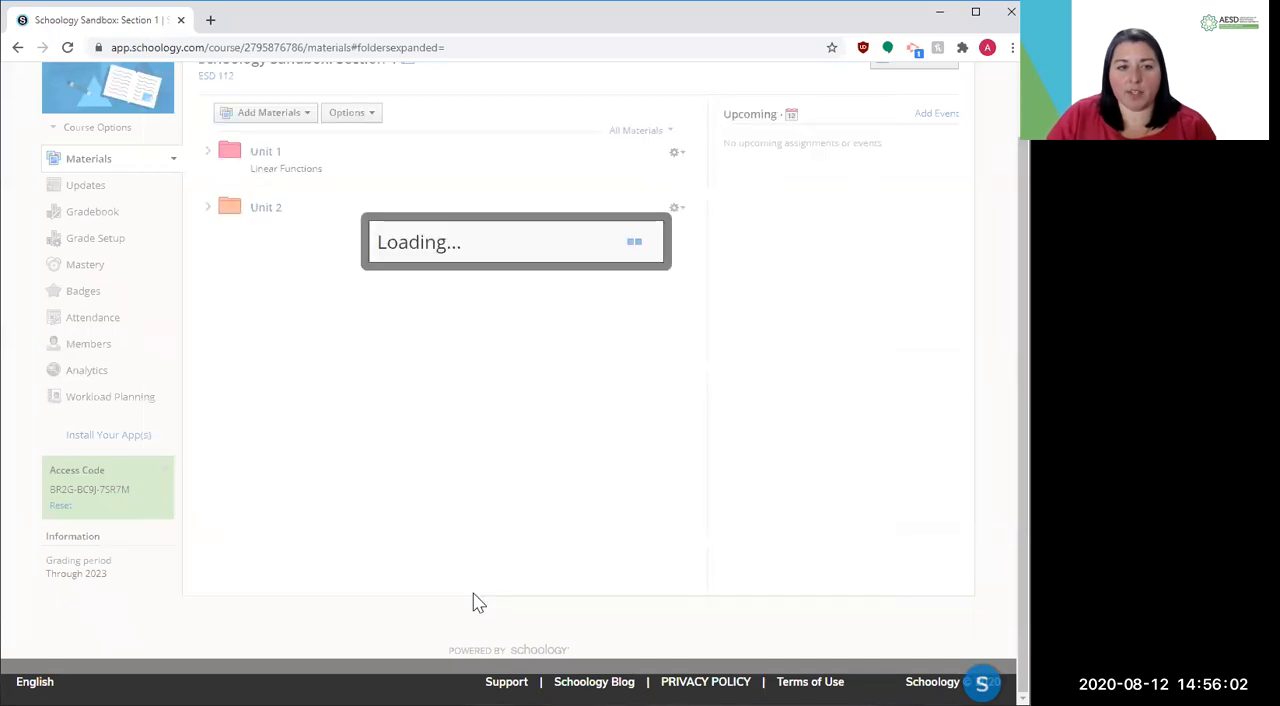
{"action": "left_click", "coordinate": [394, 452]}
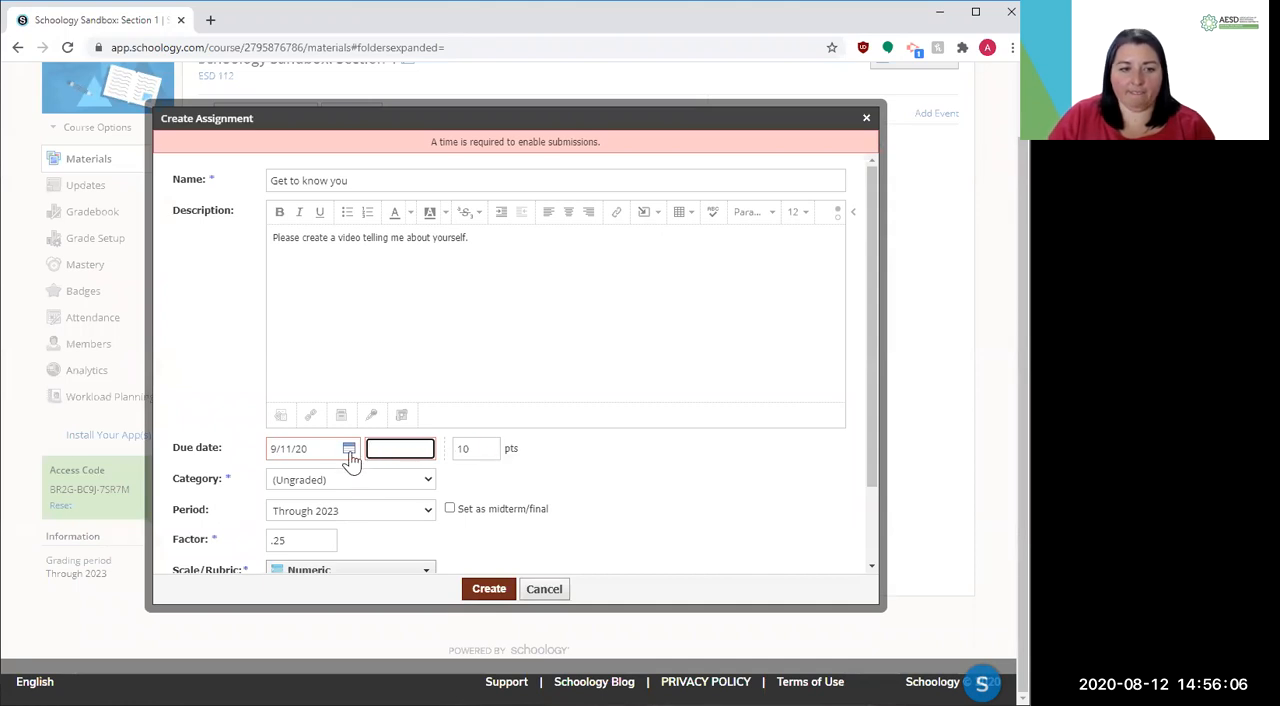
{"action": "left_click", "coordinate": [349, 451]}
{"action": "left_click", "coordinate": [429, 543]}
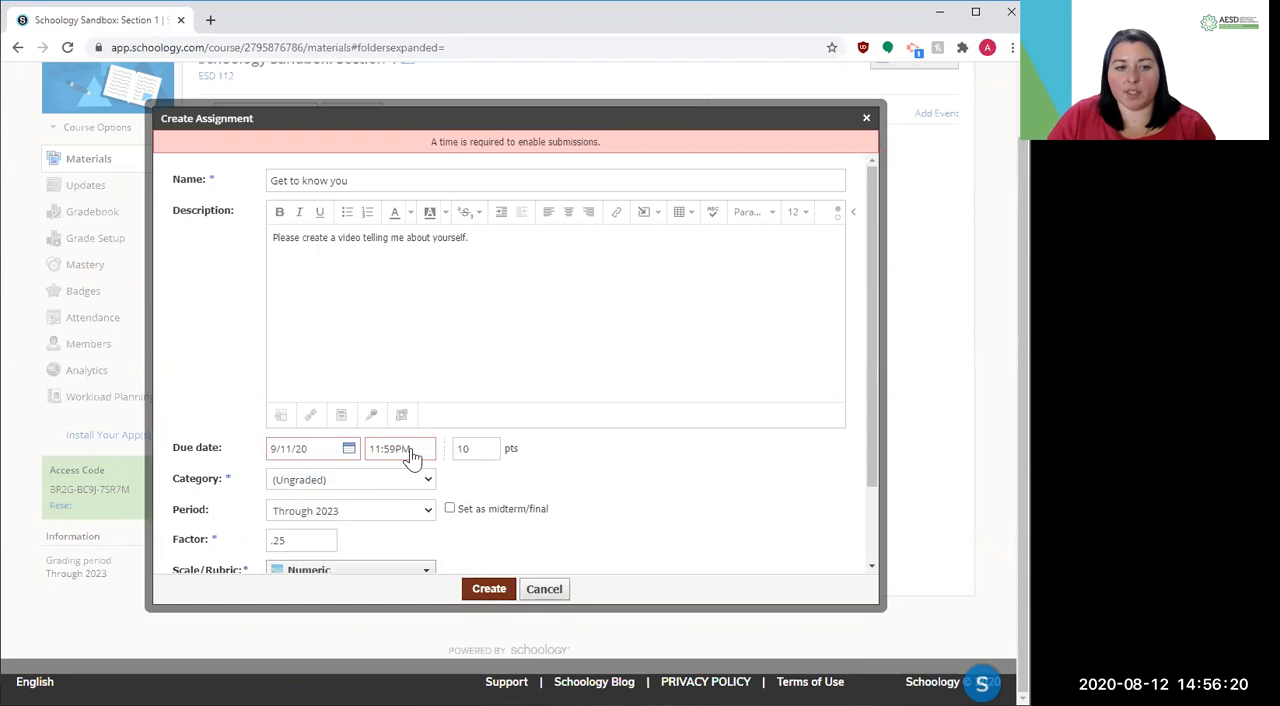
{"action": "left_click", "coordinate": [487, 589]}
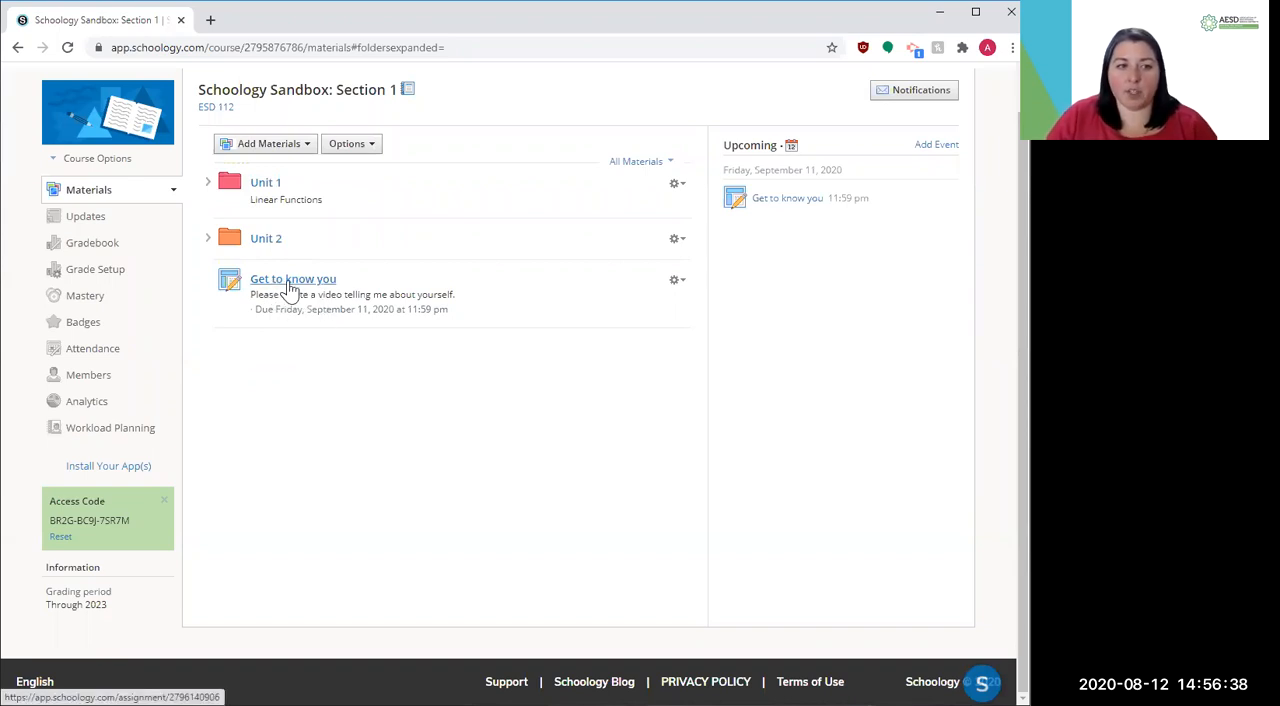
Move the "Get to know you" assignment above Unit 1 in the course materials and expand the Unit 1 folder
{"action": "left_click_drag", "start_coordinate": [289, 289], "coordinate": [286, 194]}
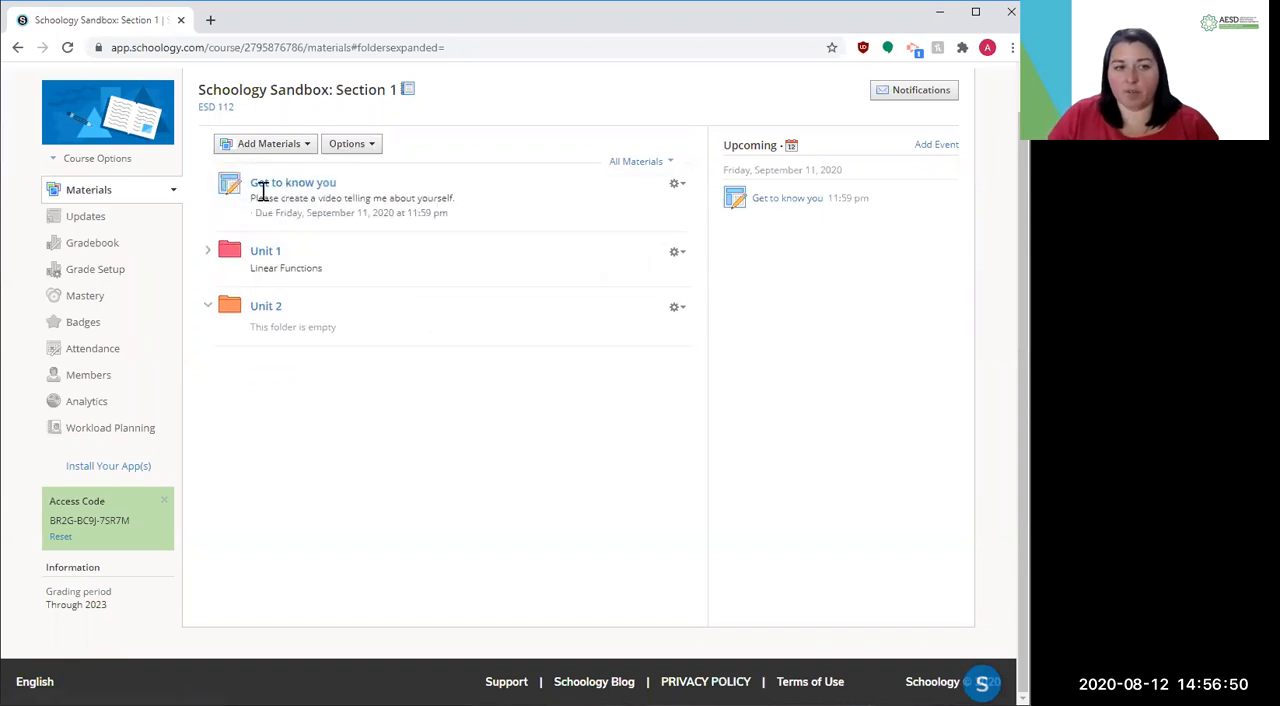
{"action": "left_click", "coordinate": [208, 252]}
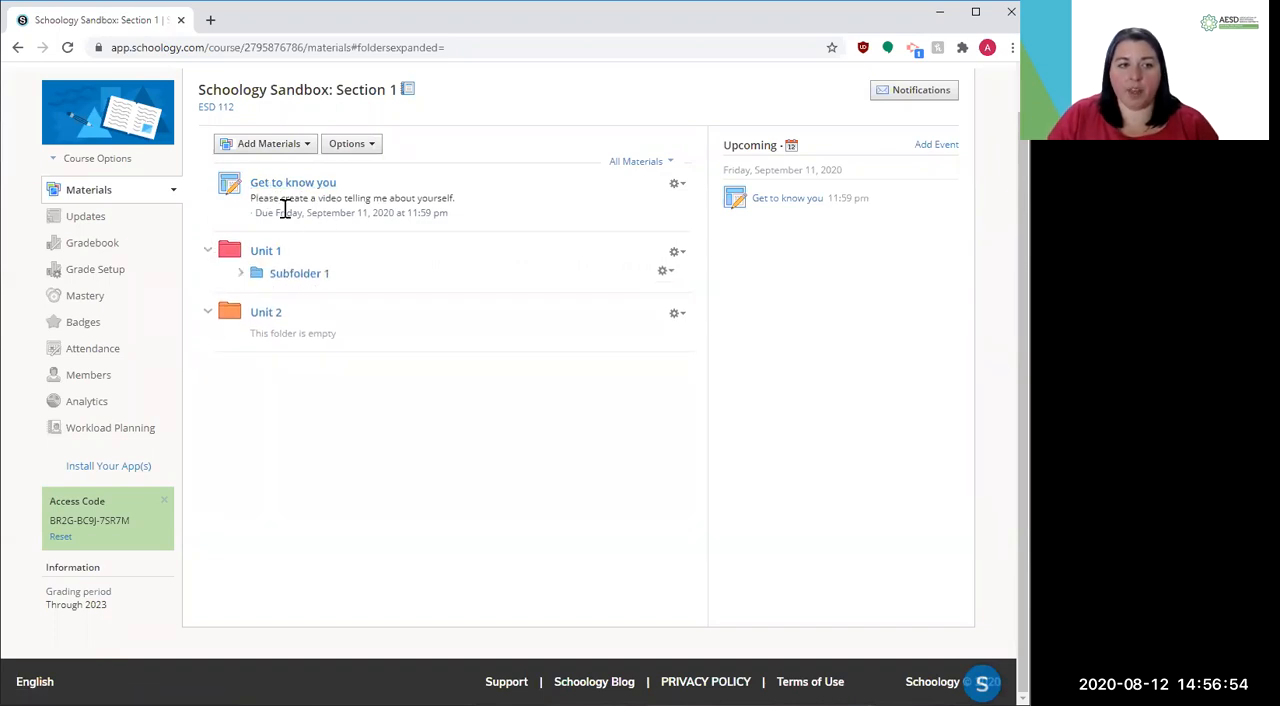
{"action": "mouse_move", "coordinate": [286, 190]}
{"action": "left_mouse_down"}
{"action": "mouse_move", "coordinate": [286, 263]}
{"action": "mouse_move", "coordinate": [307, 216]}
{"action": "mouse_move", "coordinate": [340, 240]}
{"action": "mouse_move", "coordinate": [383, 229]}
{"action": "mouse_move", "coordinate": [386, 254]}
{"action": "mouse_move", "coordinate": [391, 209]}
{"action": "mouse_move", "coordinate": [391, 251]}
{"action": "mouse_move", "coordinate": [391, 240]}
{"action": "mouse_move", "coordinate": [346, 277]}
{"action": "mouse_move", "coordinate": [363, 254]}
{"action": "mouse_move", "coordinate": [320, 209]}
{"action": "mouse_move", "coordinate": [274, 197]}
{"action": "mouse_move", "coordinate": [282, 218]}
{"action": "mouse_move", "coordinate": [278, 194]}
{"action": "left_mouse_up"}
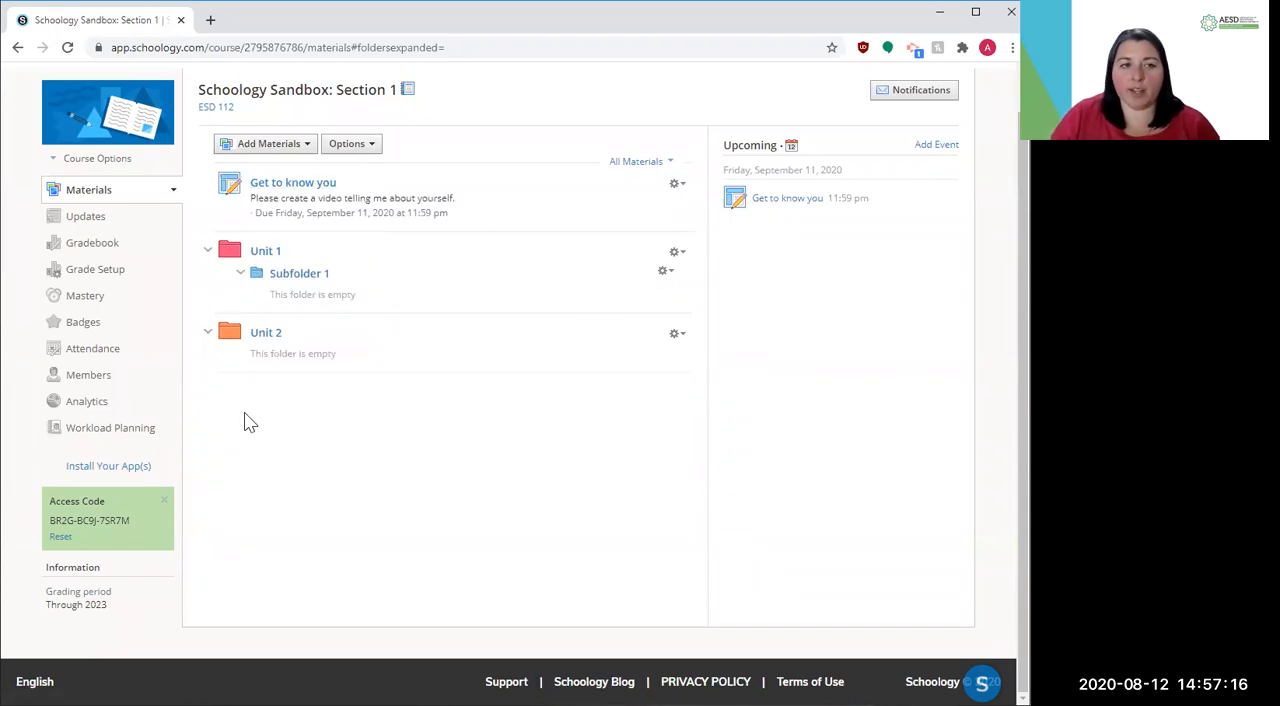
{"action": "left_click", "coordinate": [266, 146]}
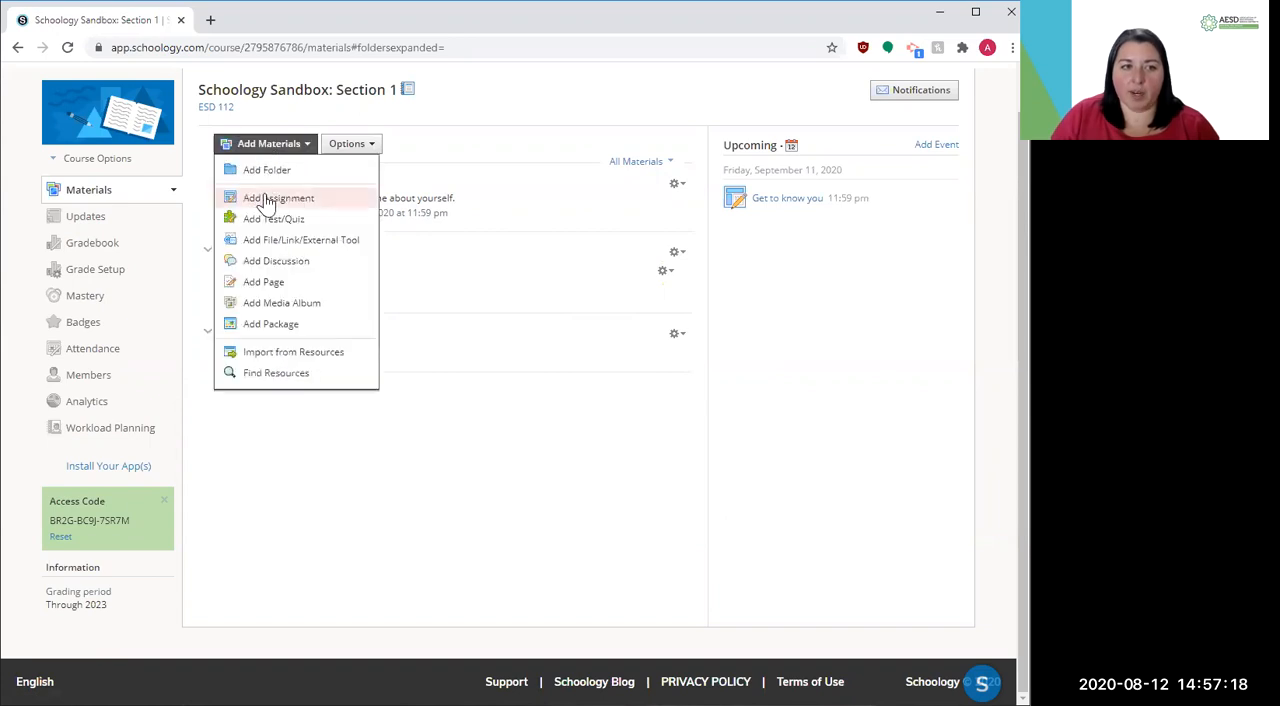
{"action": "left_click", "coordinate": [274, 144]}
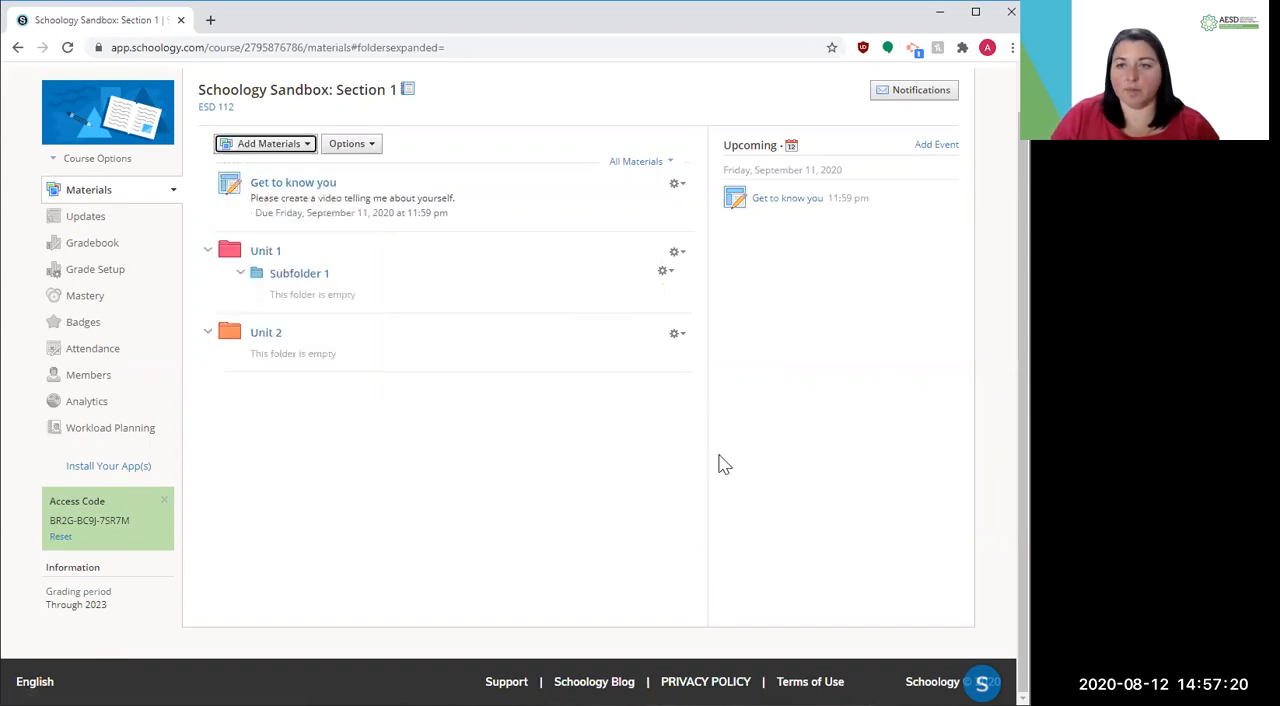